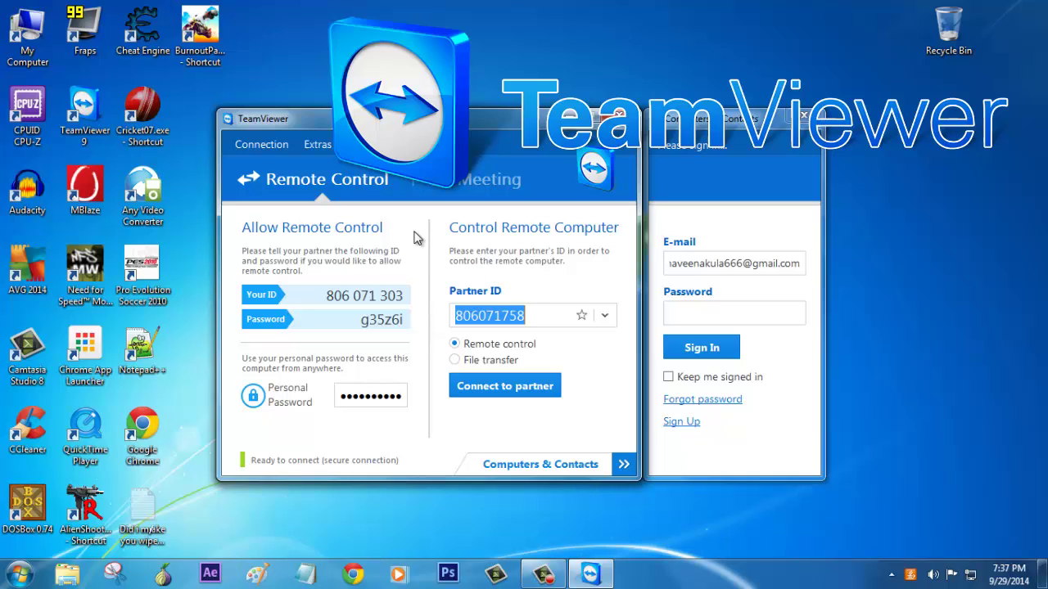
- Start unattended access setup and set a confirmed personal password for this computer
left_click(396, 396)
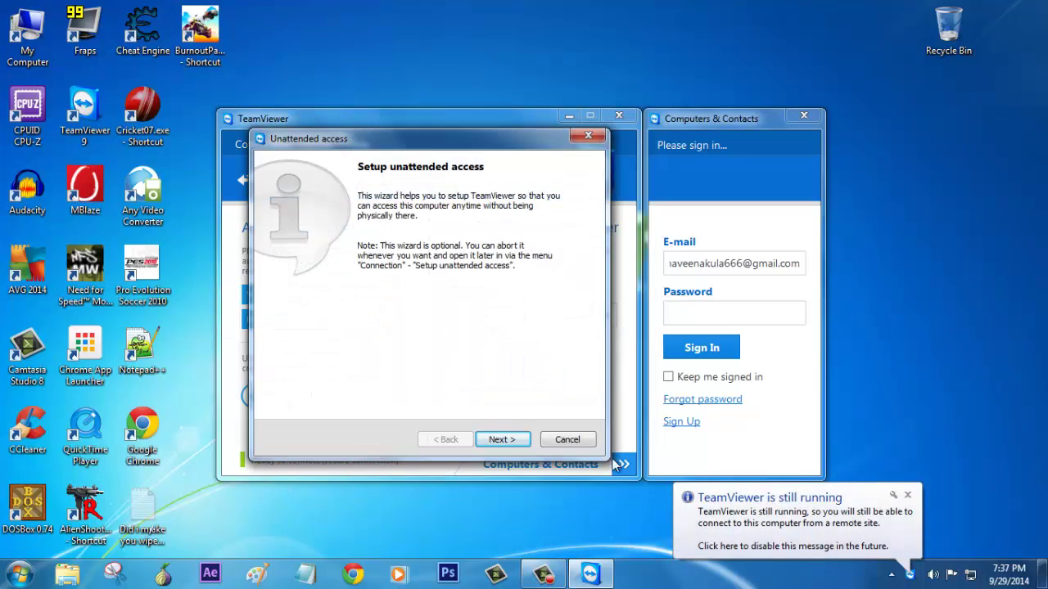
left_click(497, 438)
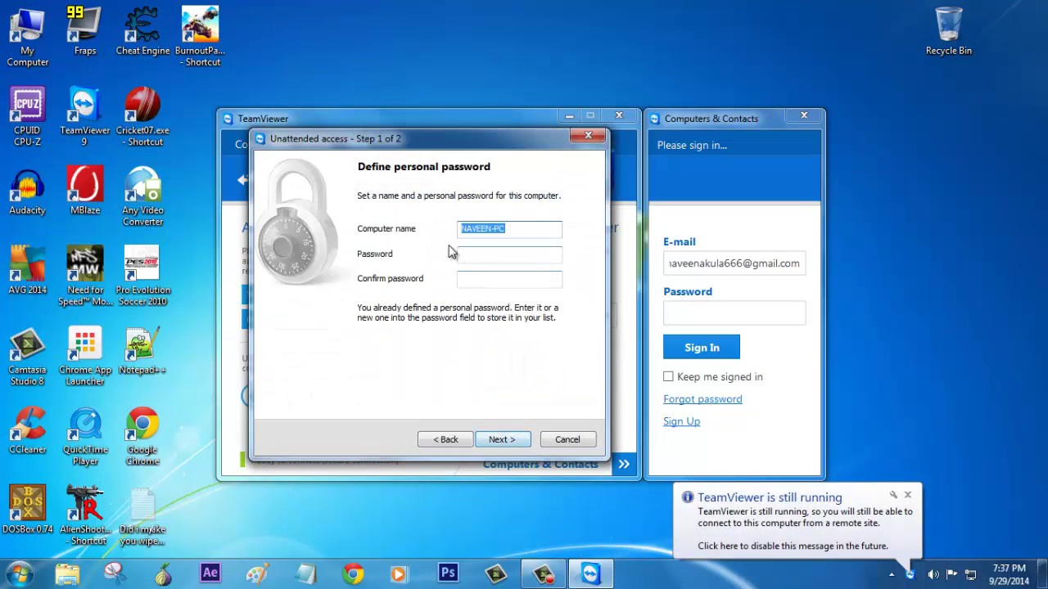
left_click(523, 228)
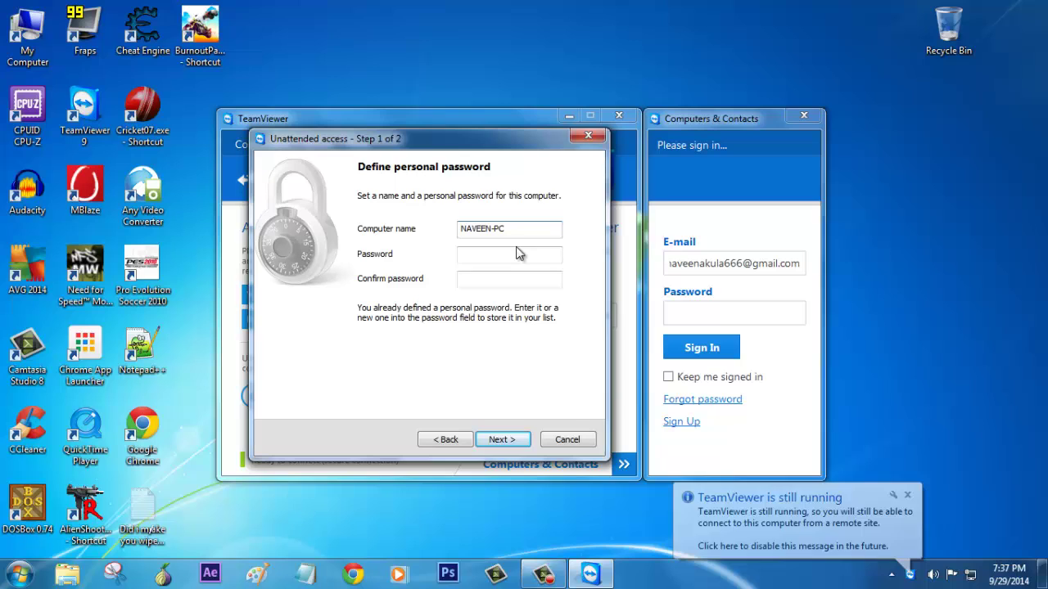
left_click(514, 256)
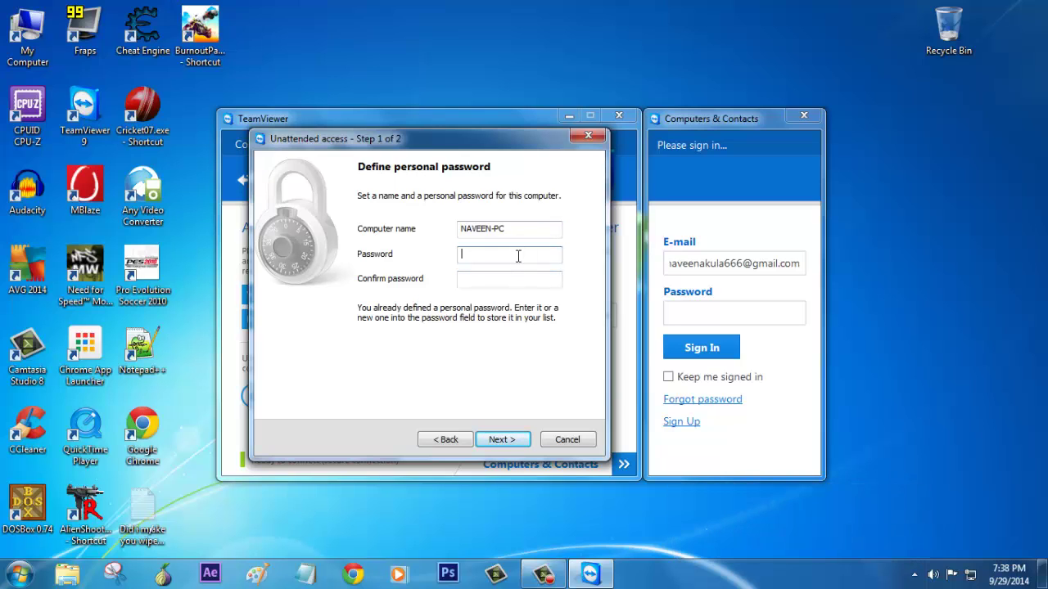
type("••••")
key("Tab")
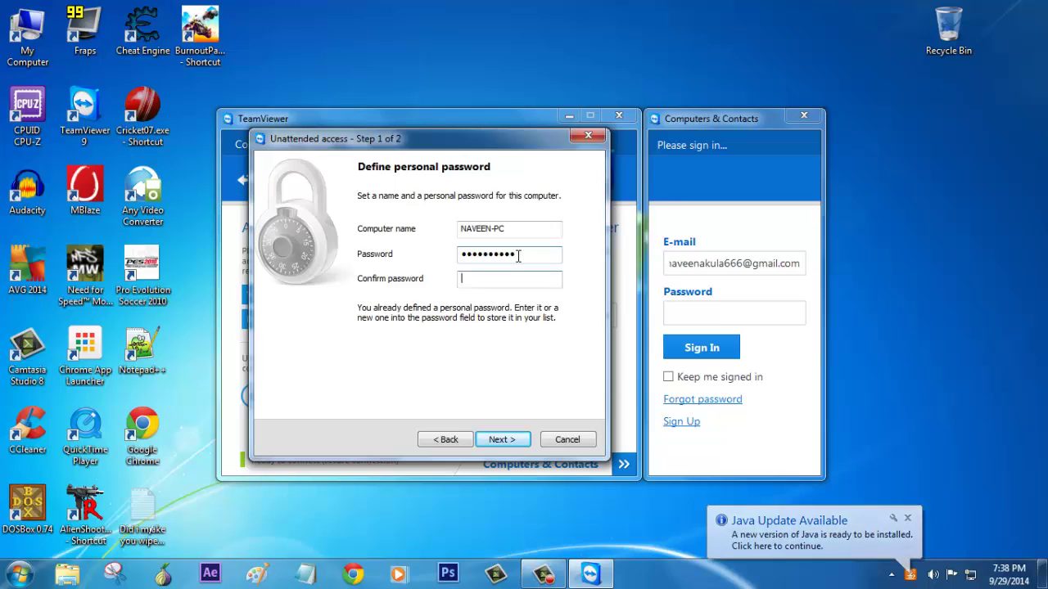
type("•••••••••••")
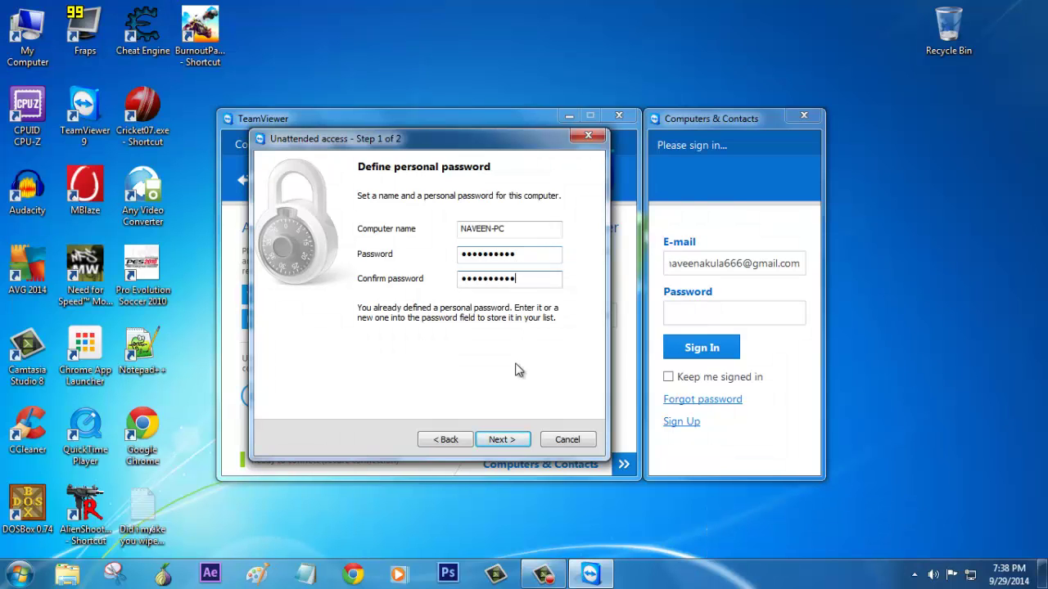
left_click(501, 440)
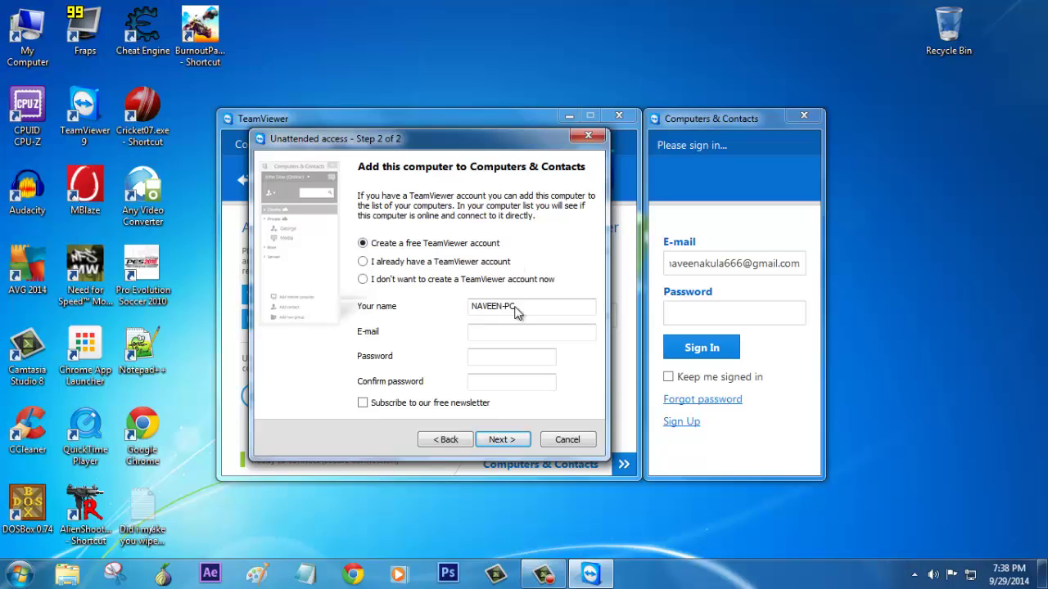
- Choose 'I already have a TeamViewer account' and sign in with the account e-mail and password
left_click(363, 262)
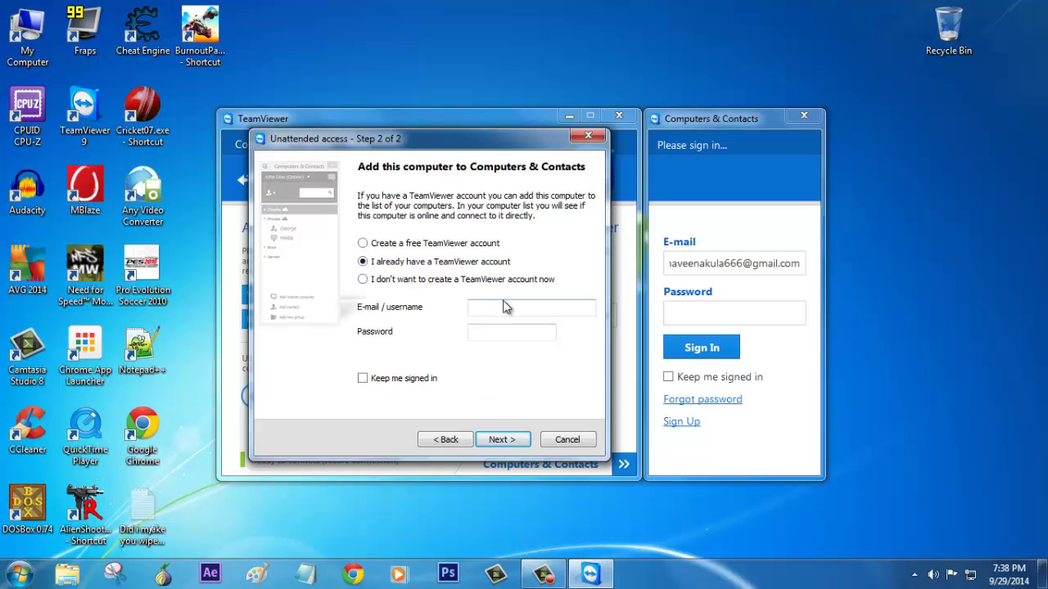
left_click(503, 305)
left_click(398, 282)
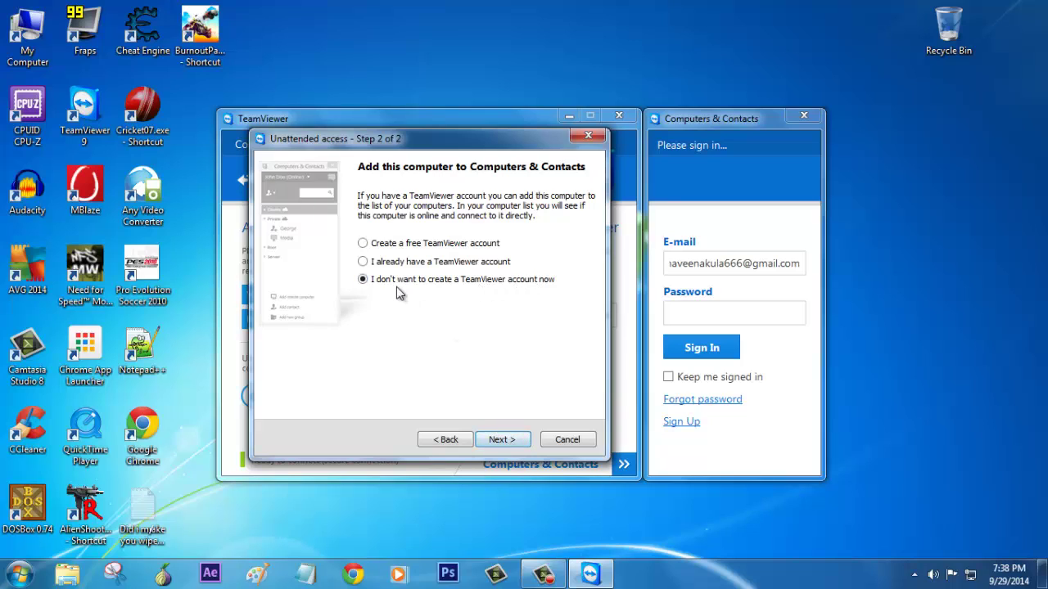
left_click(412, 246)
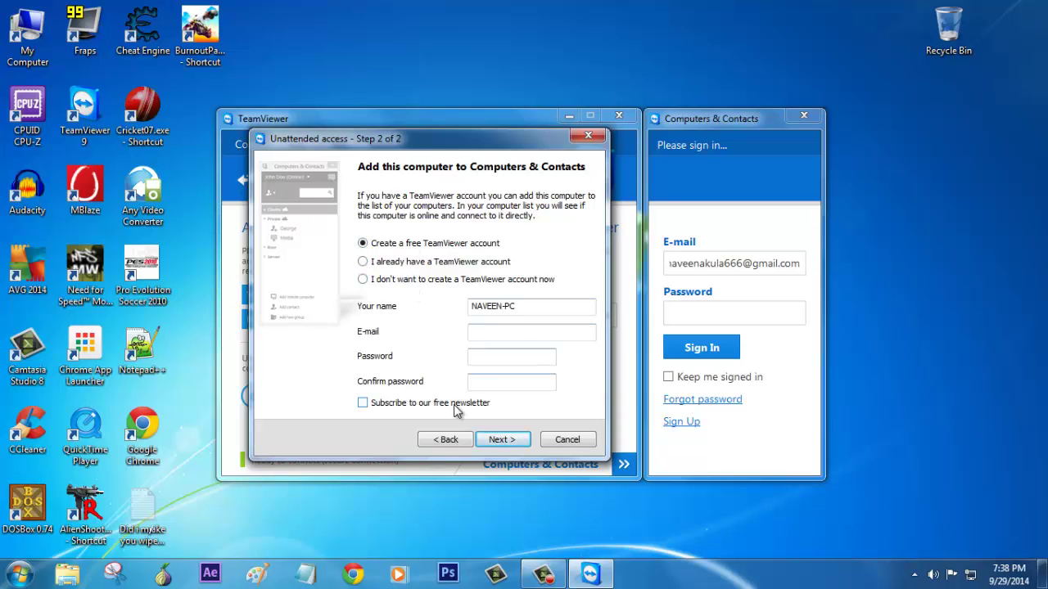
left_click(410, 269)
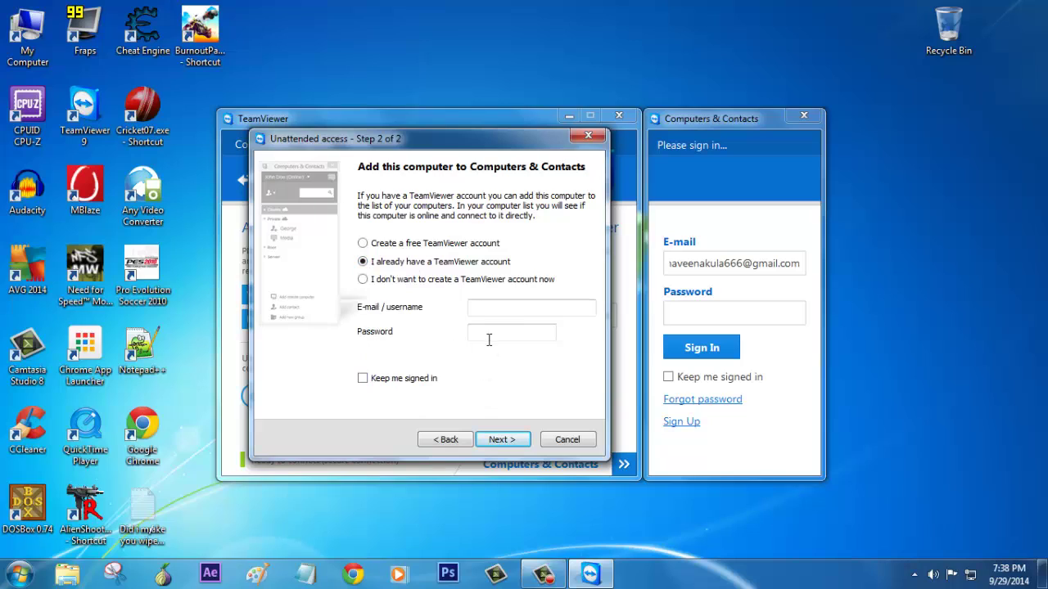
left_click(507, 308)
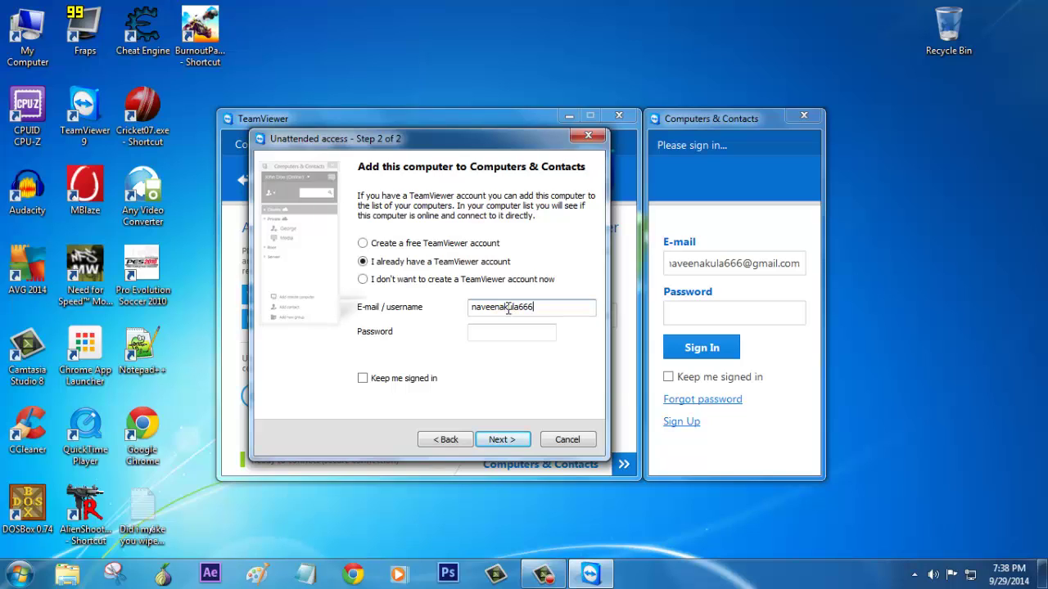
key("Tab")
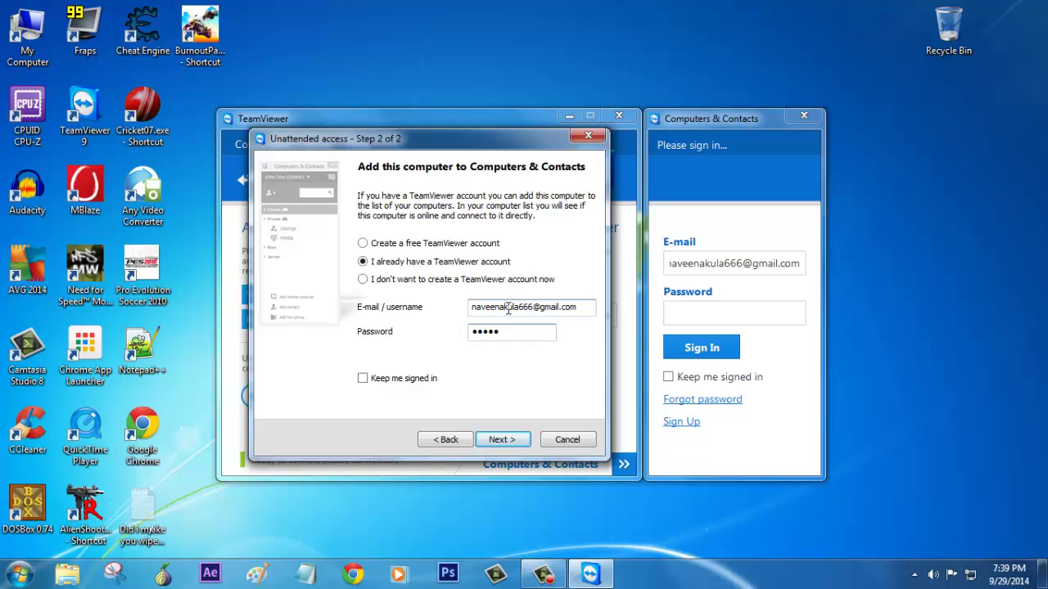
left_click(501, 439)
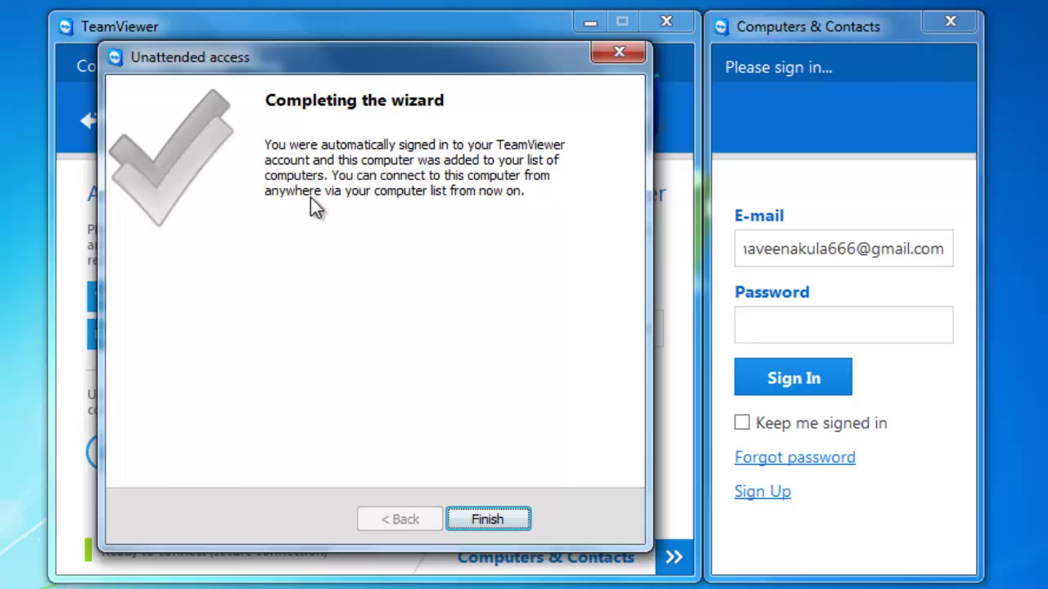
- Finish the wizard and check this computer's entry in the Computers & Contacts list
left_click(503, 521)
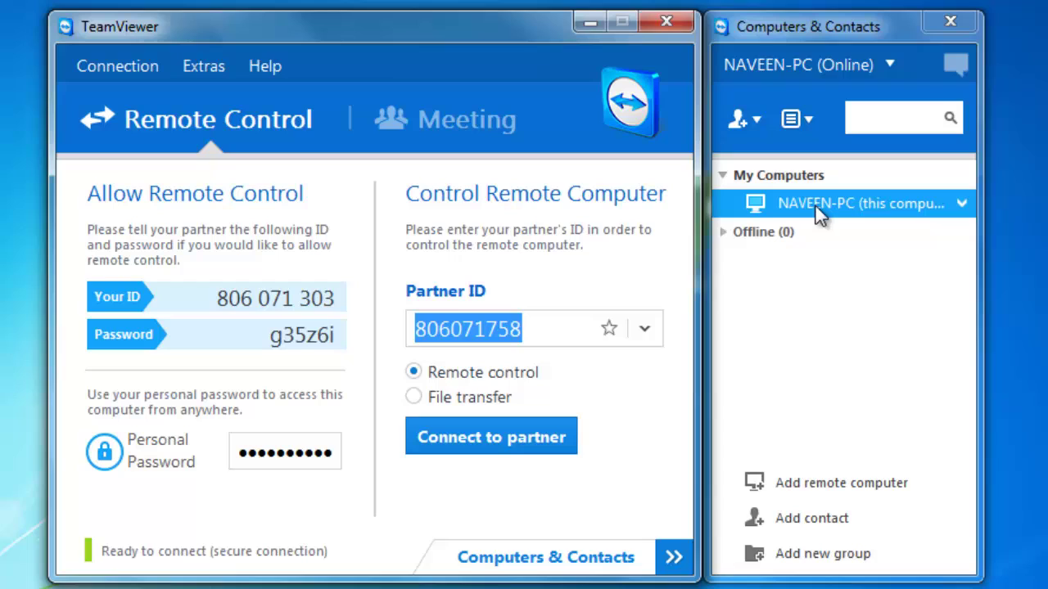
left_click(961, 204)
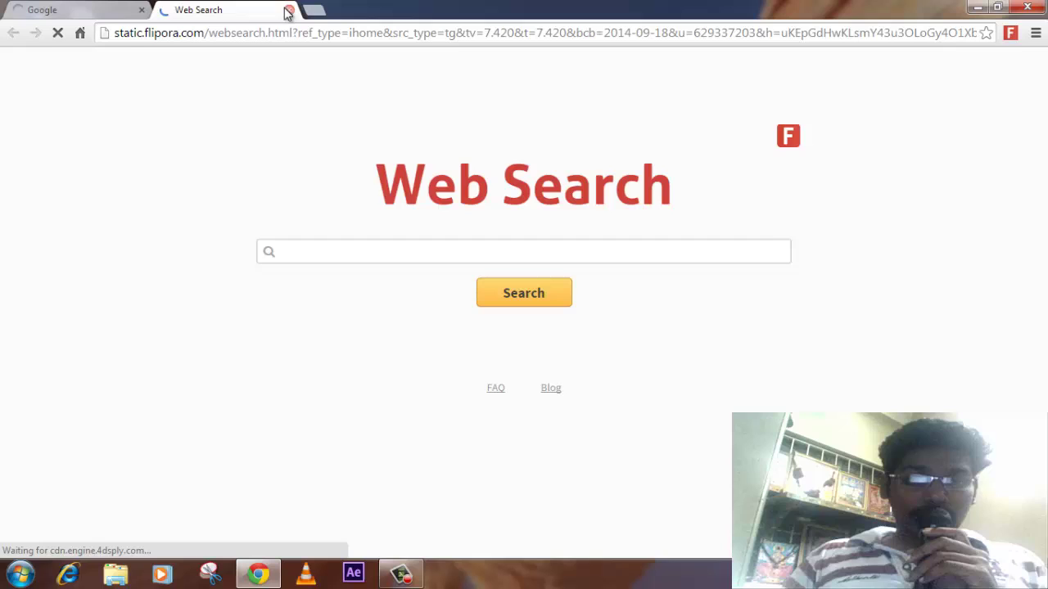
- Close the Web Search tab, load login.teamviewer.com, and open a new empty tab
left_click(288, 10)
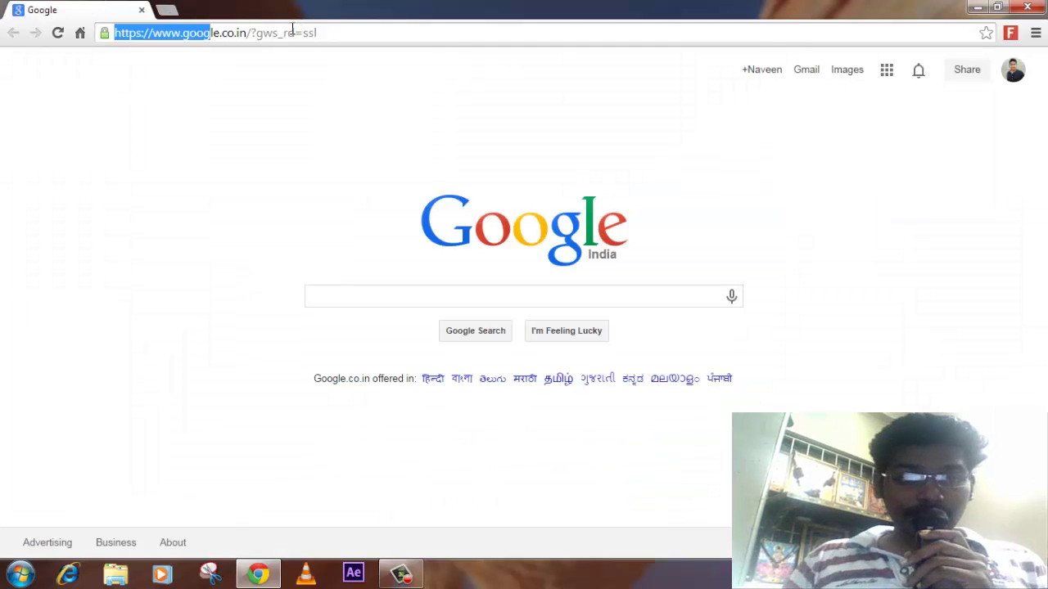
key("Delete")
key("Delete")
key("Delete")
key("Delete")
key("Delete")
key("Delete")
key("Delete")
key("Delete")
key("Delete")
key("Delete")
key("Delete")
key("Delete")
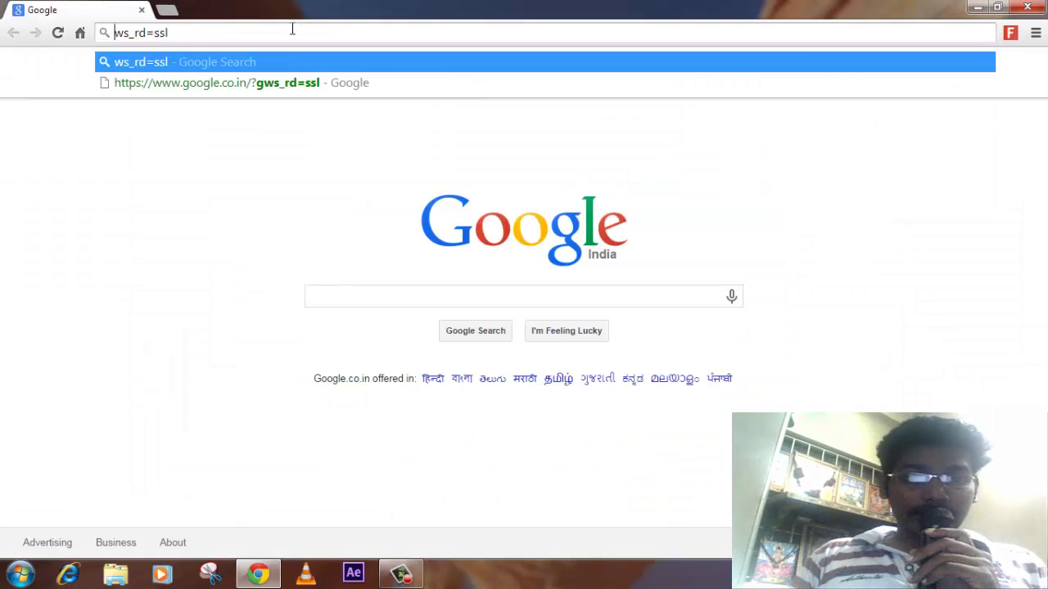
key("Delete")
key("Delete")
key("Delete")
key("Delete")
key("Delete")
key("Delete")
key("Delete")
key("Delete")
key("Delete")
type("login.teamviewer.com")
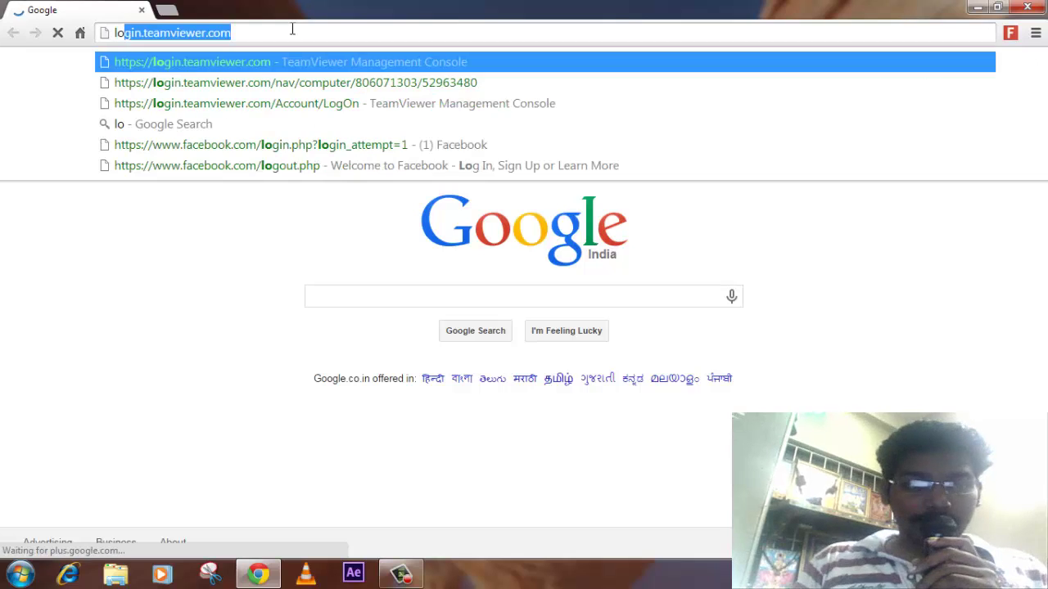
key("Return")
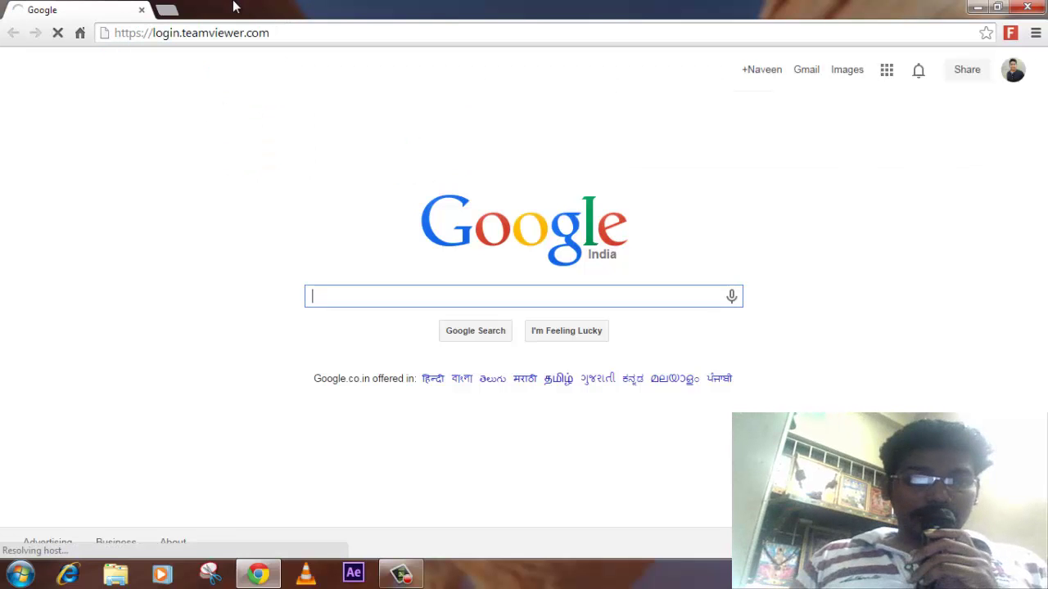
left_click(170, 6)
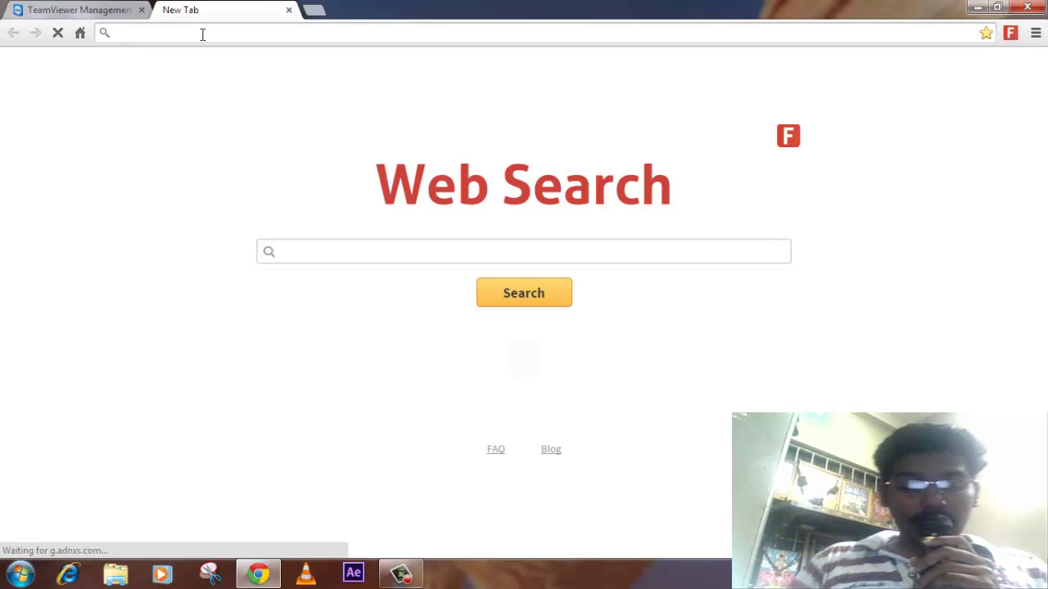
- Go to gmail.com in the new tab to reach the TeamViewer validation e-mail
type("gmail.com")
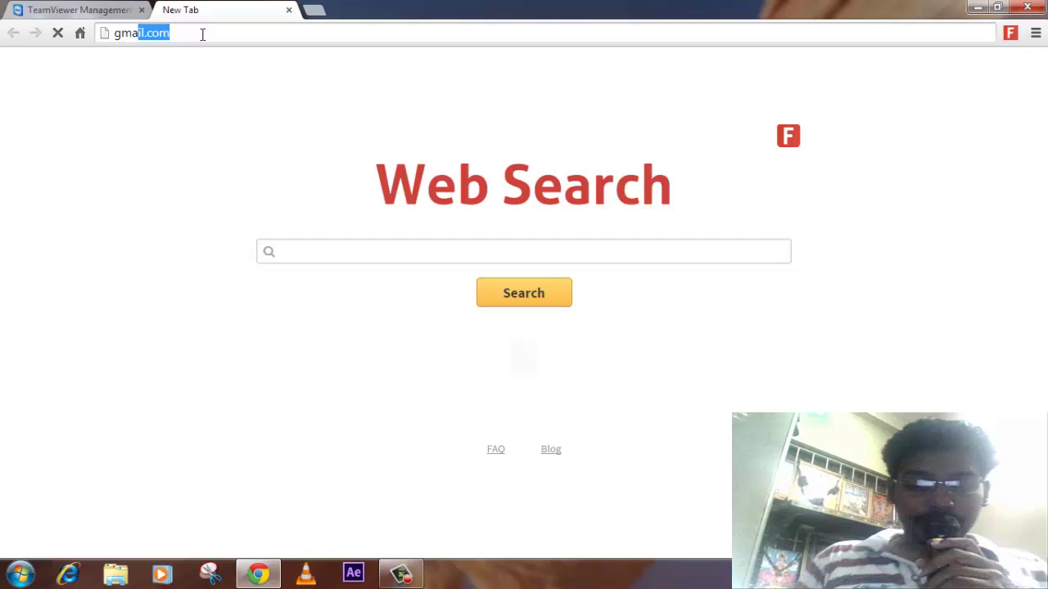
key("Return")
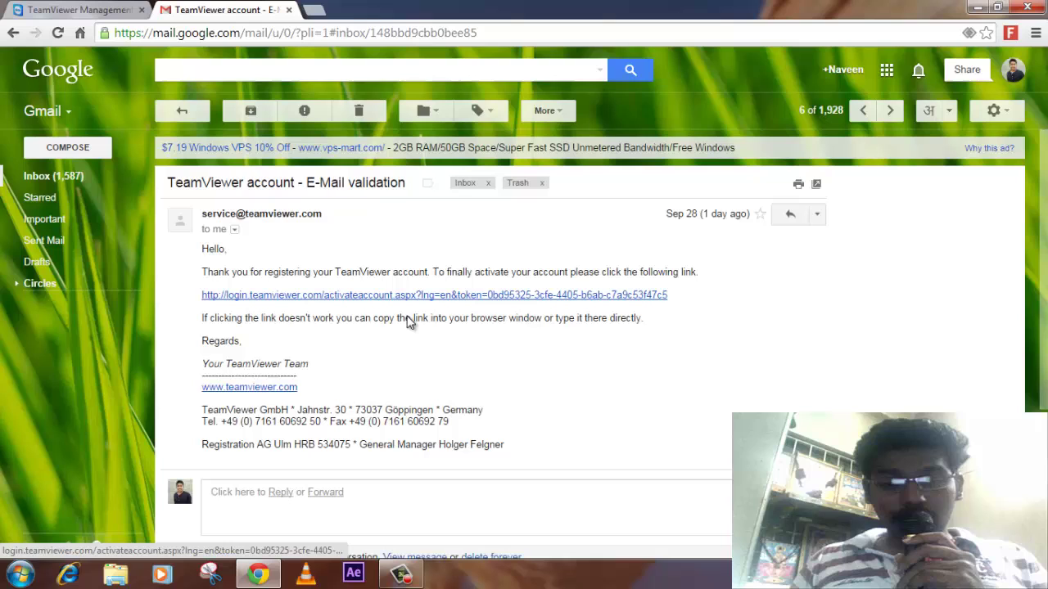
- Sign in to the Management Console with the saved account e-mail and password, then connect to the home PC
left_click(23, 6)
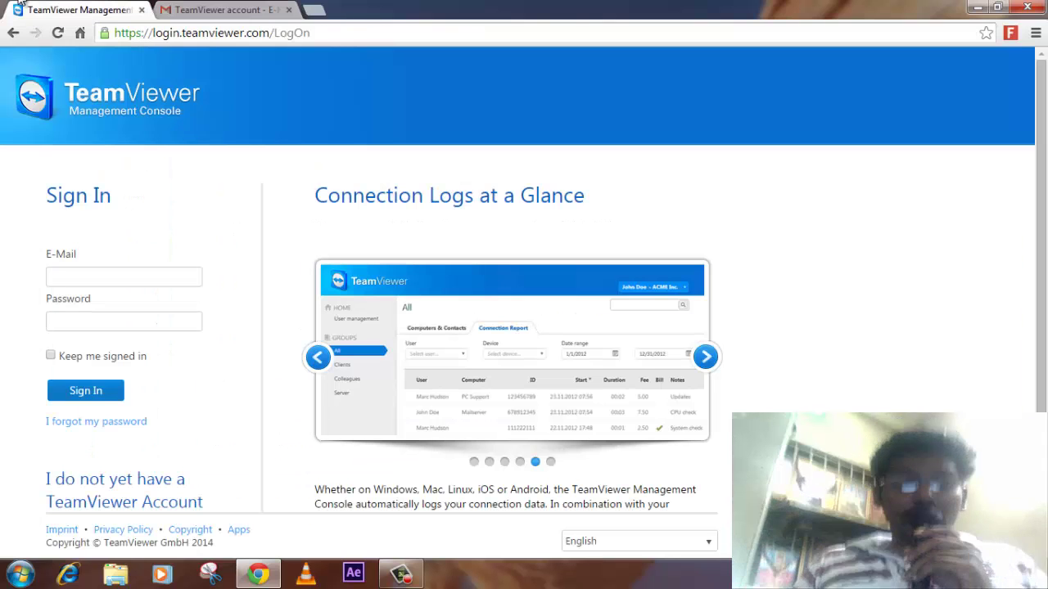
left_click(112, 282)
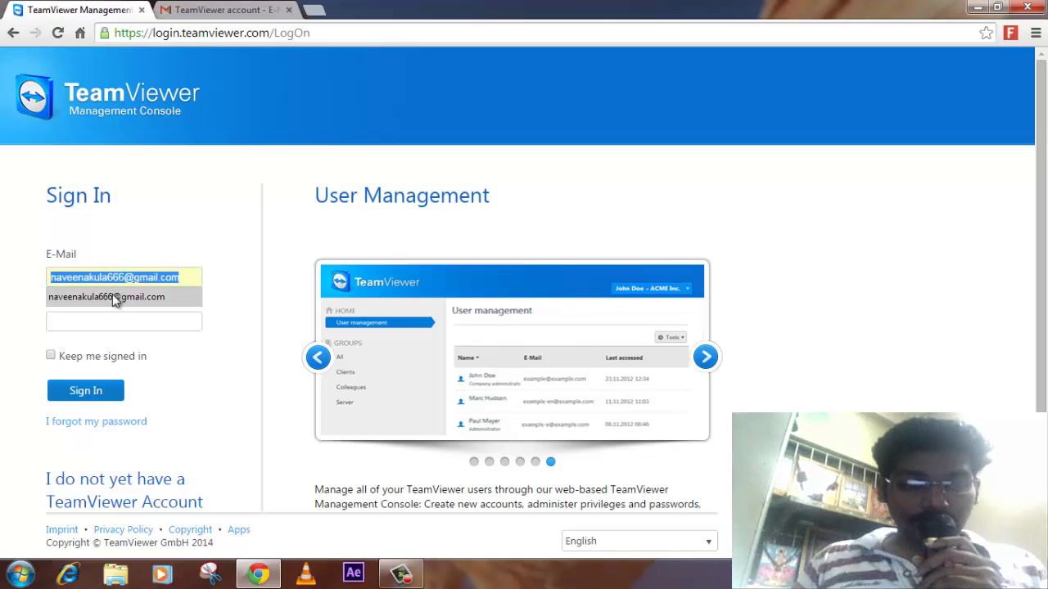
left_click(112, 297)
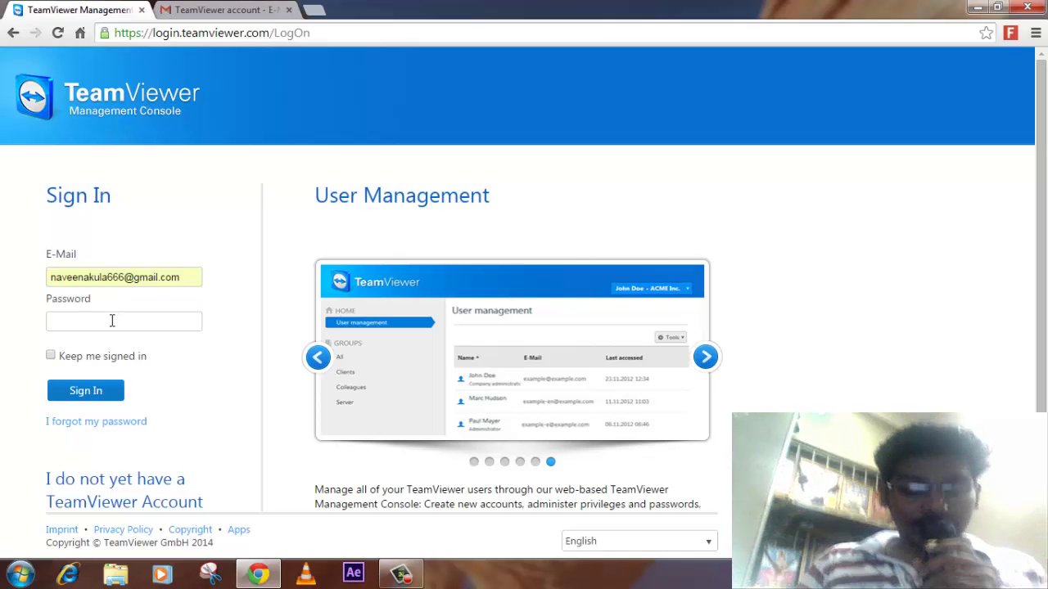
left_click(113, 320)
type("*****")
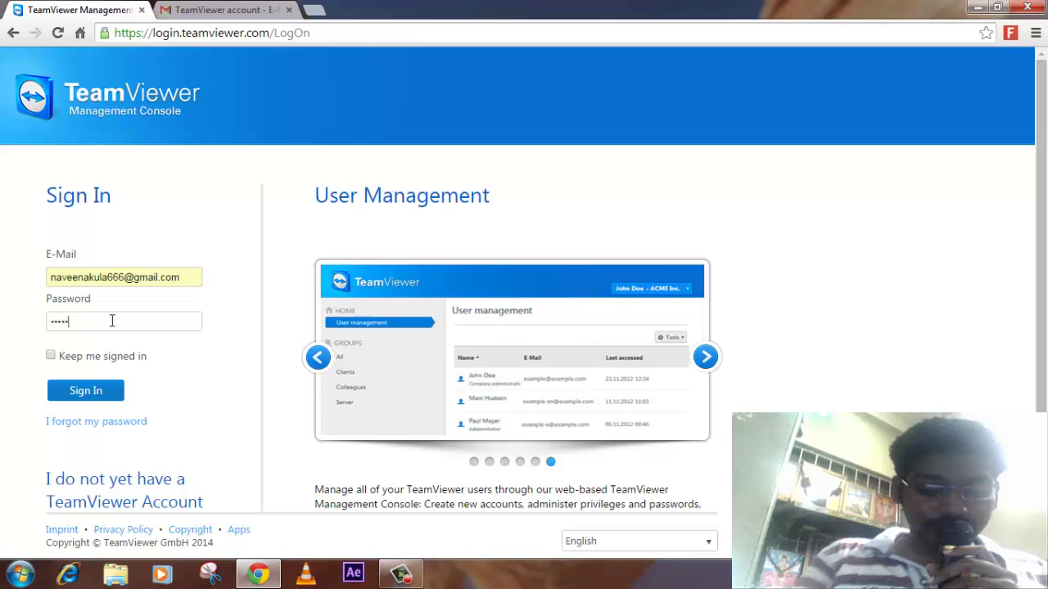
type("*****")
key("Return")
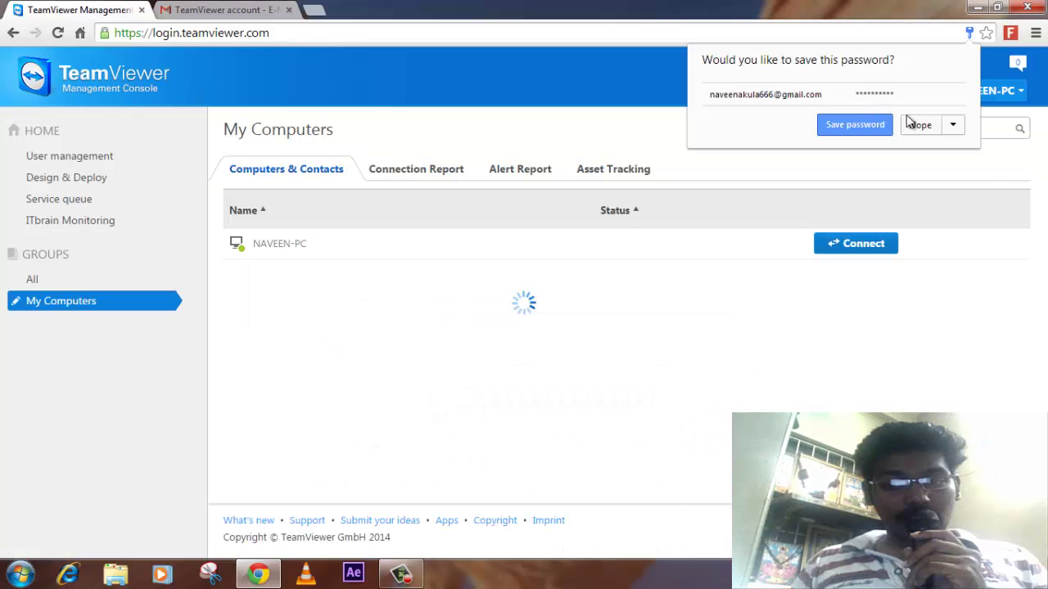
left_click(915, 129)
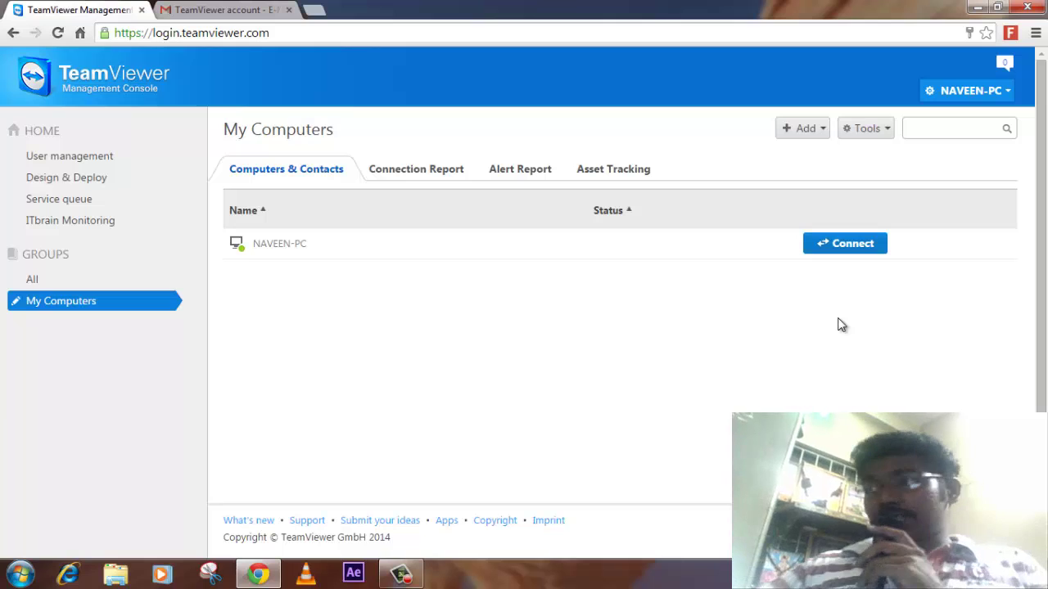
left_click(859, 253)
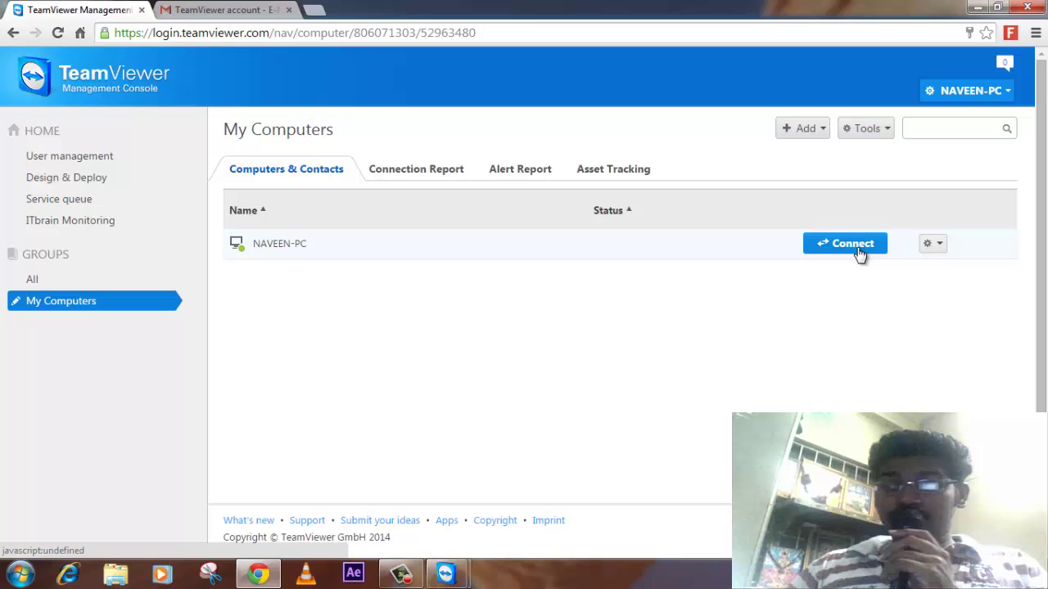
- Open the full-screen session, untick Remove wallpaper under View, and collapse the side panel
left_click(857, 247)
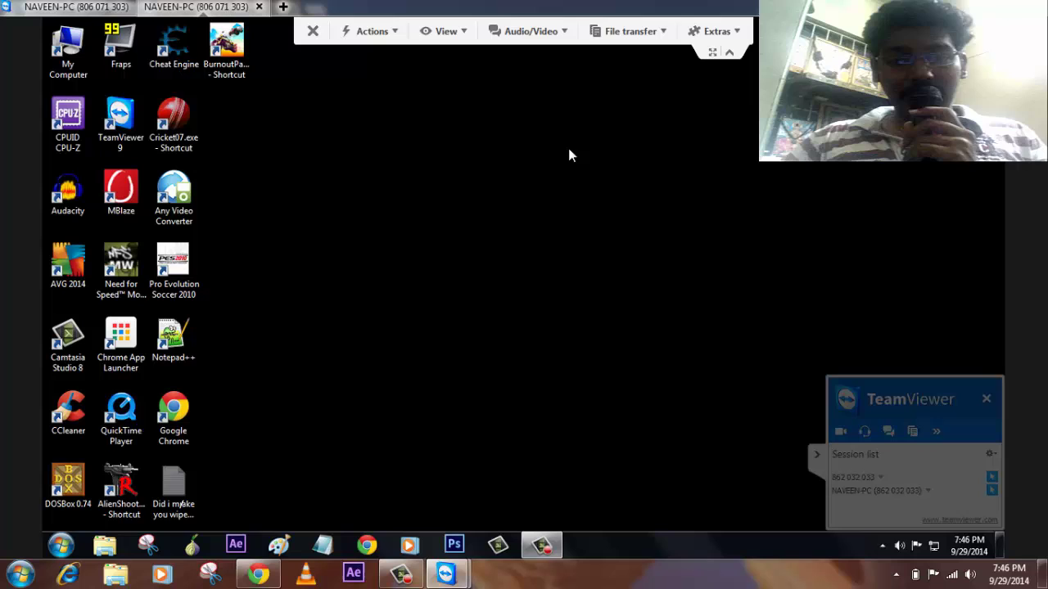
left_click(375, 37)
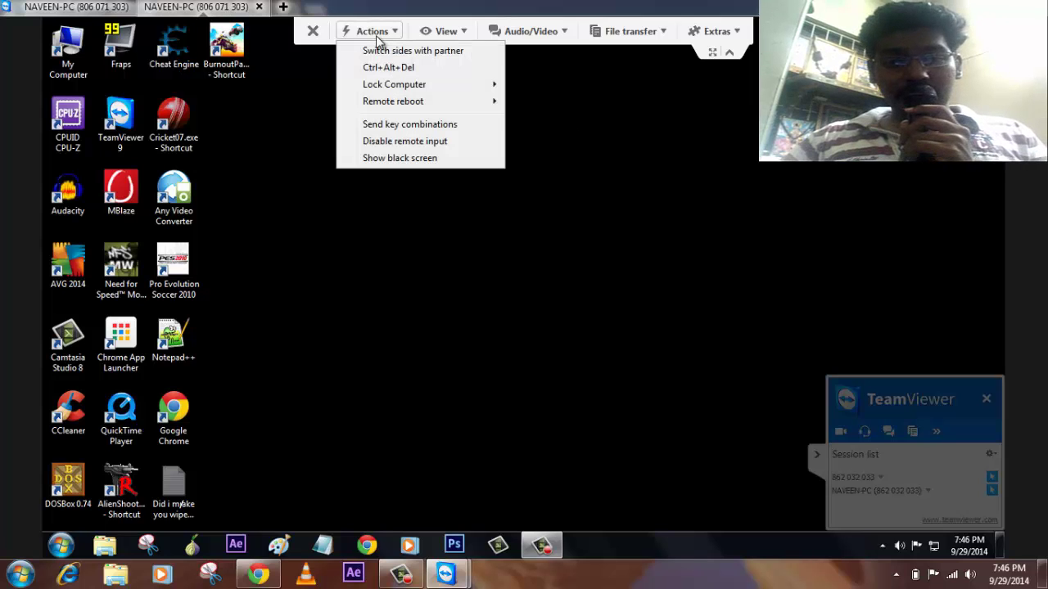
left_click(444, 31)
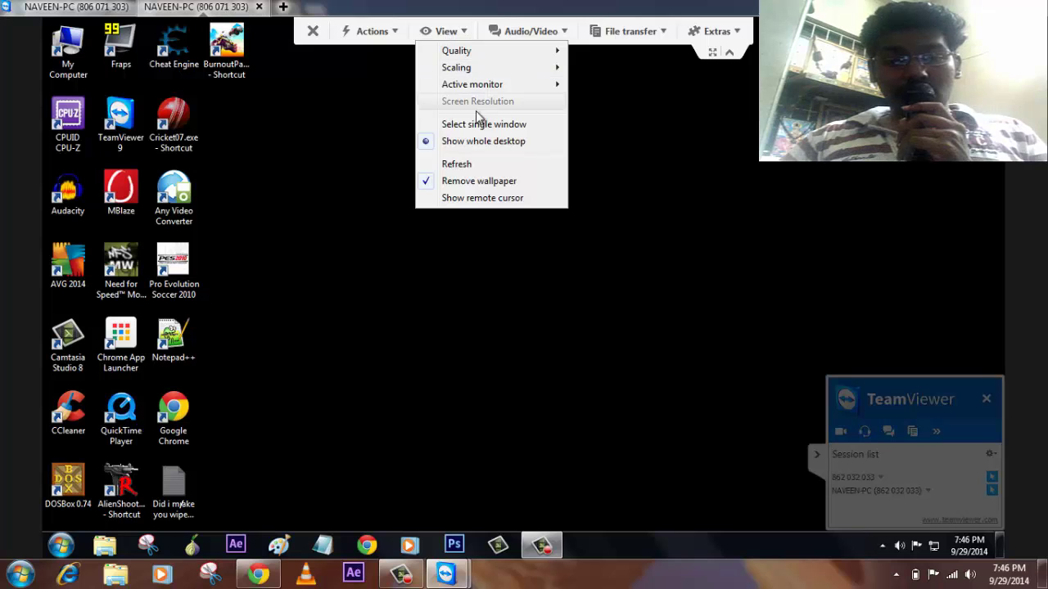
left_click(479, 182)
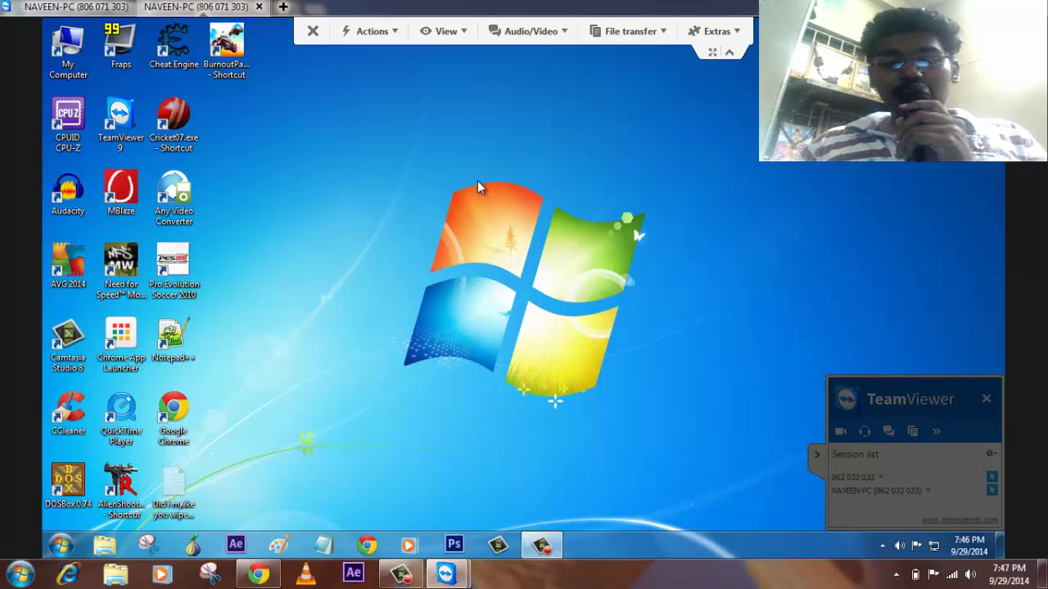
left_click(817, 457)
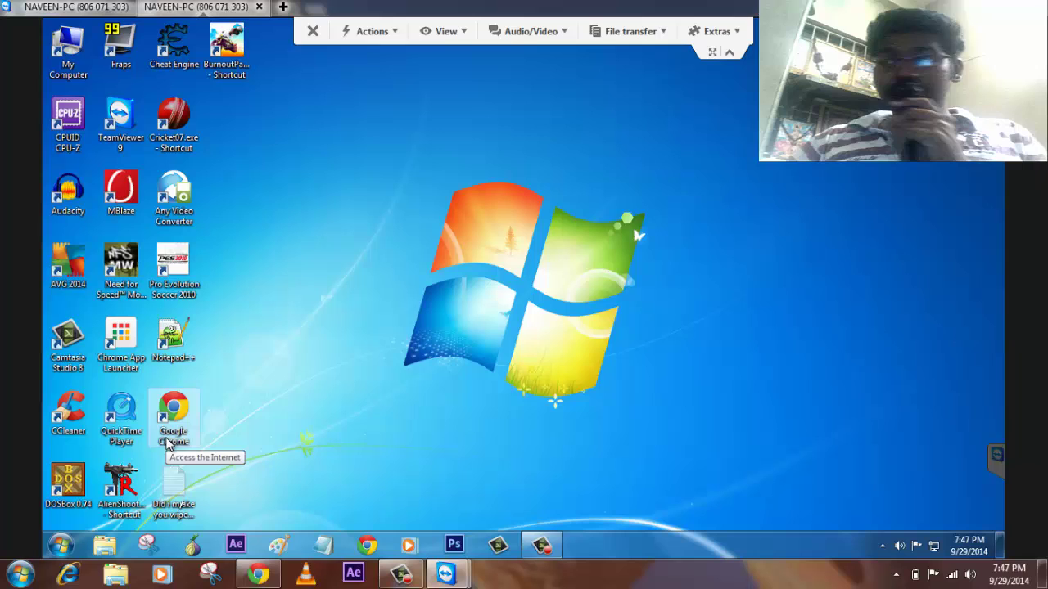
- Open Local Disk (E:) on the remote PC through Start > Computer
left_click(61, 546)
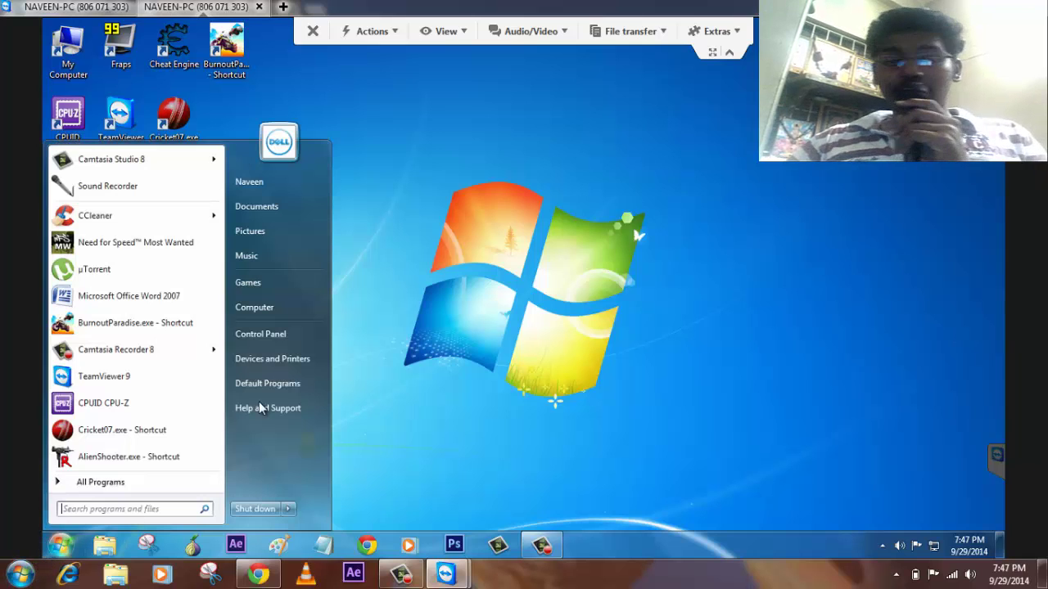
left_click(284, 306)
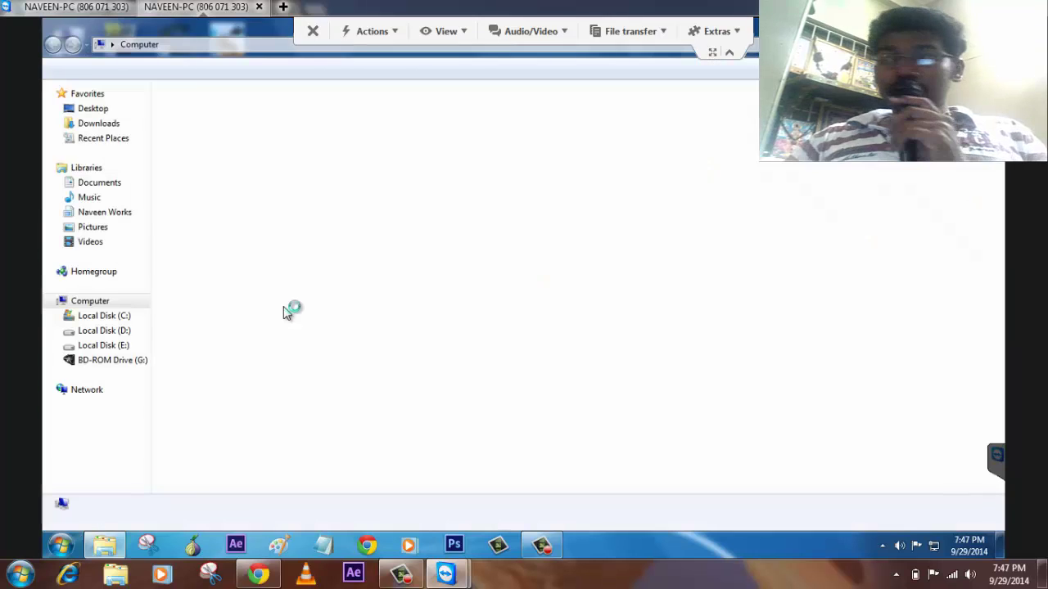
left_click(596, 135)
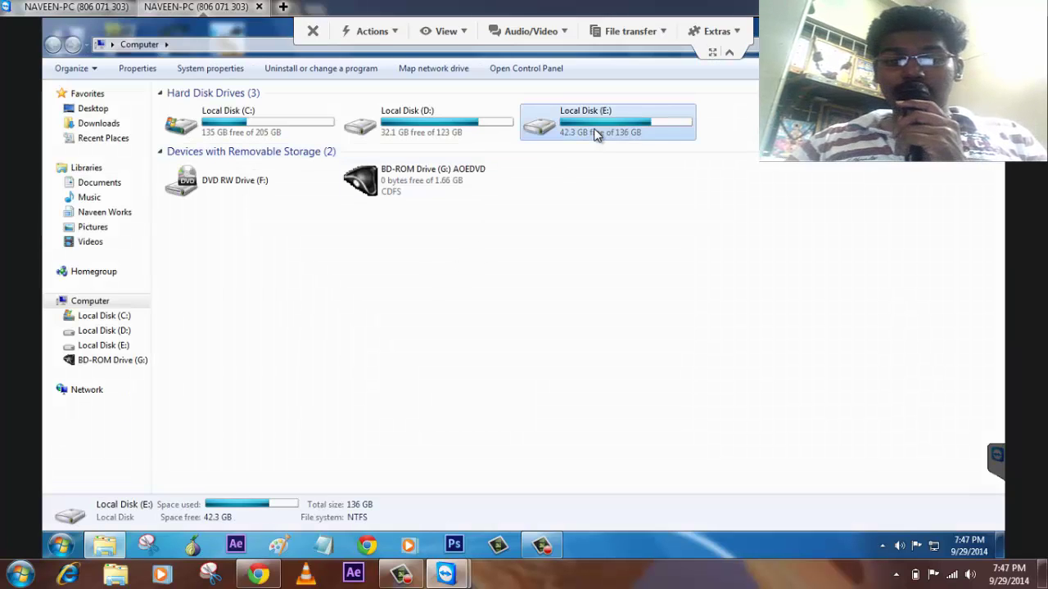
double_click(596, 135)
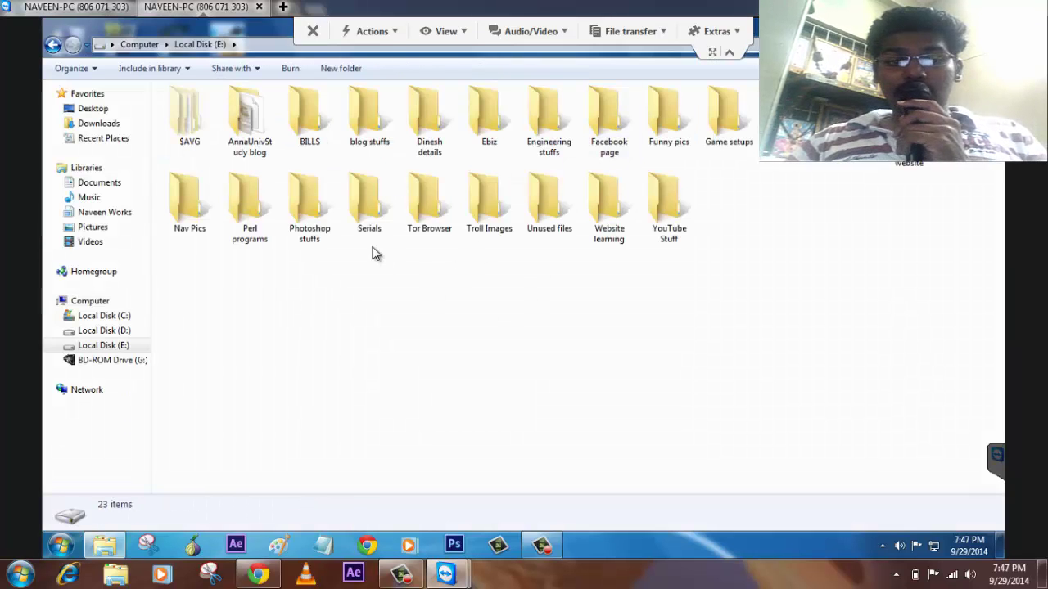
- Open the File transfer window from the session toolbar
left_click(373, 31)
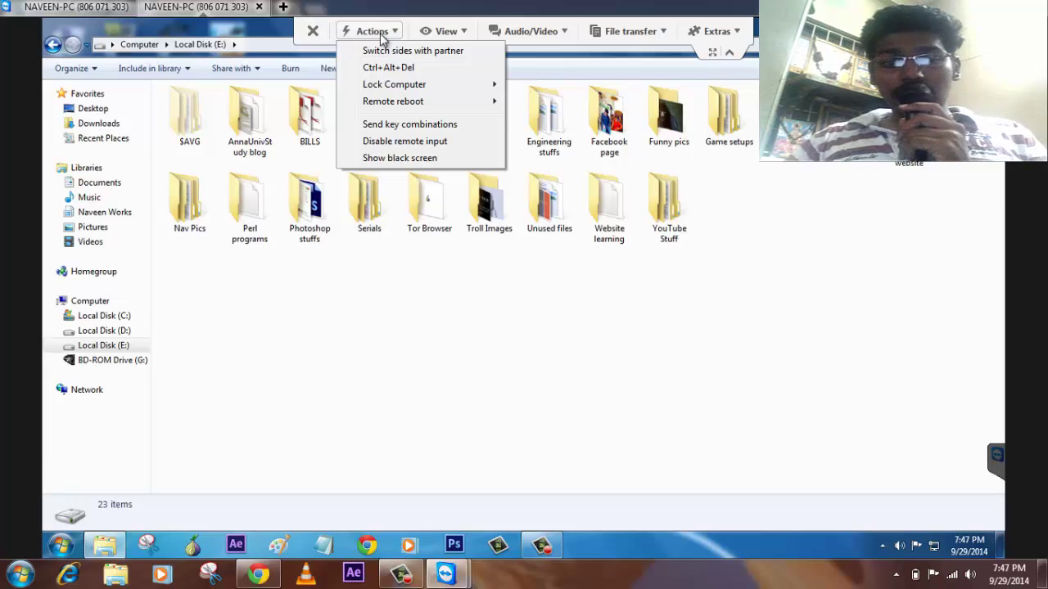
left_click(631, 31)
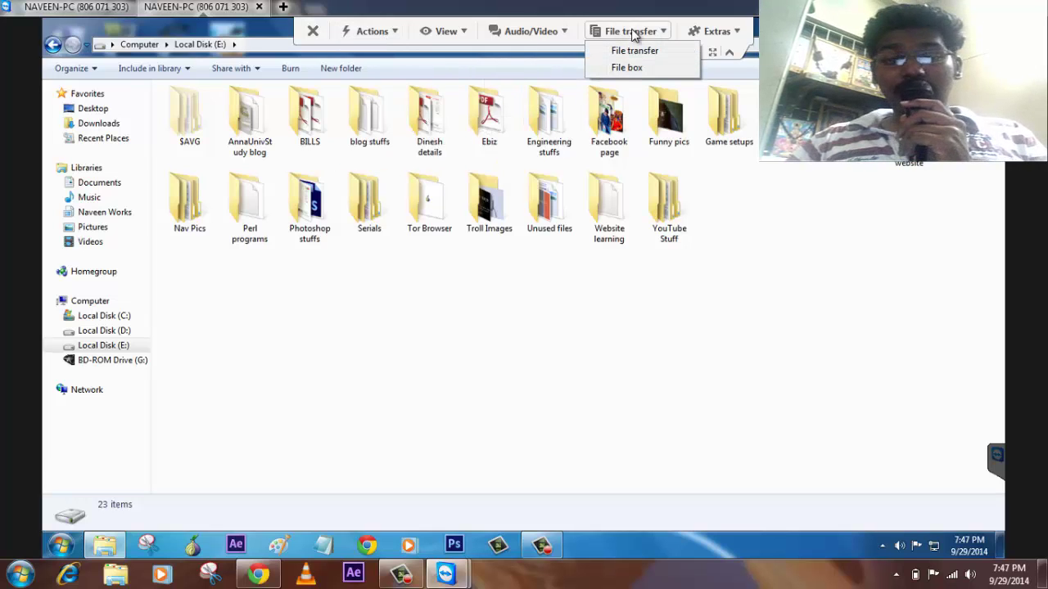
left_click(641, 52)
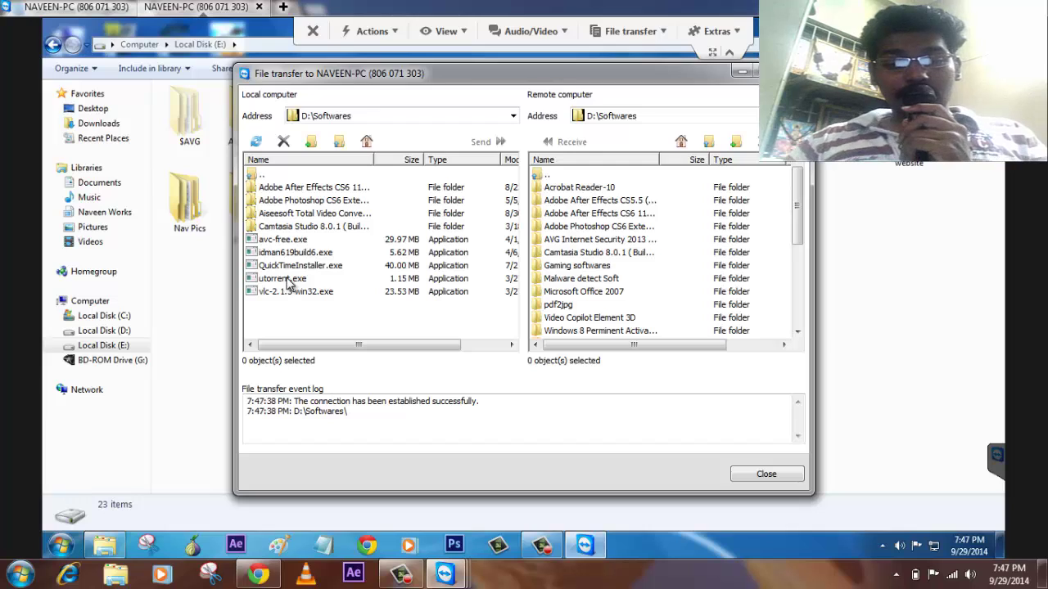
- Select QuickTimeInstaller.exe in the local D:\Softwares pane and send it to the remote PC
left_click(305, 268)
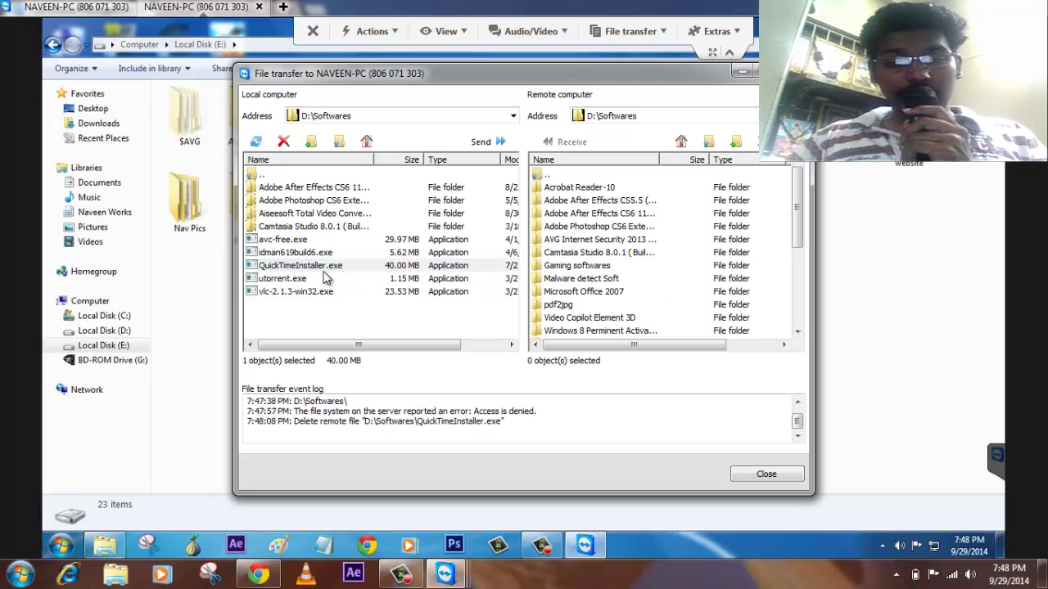
left_click(309, 268)
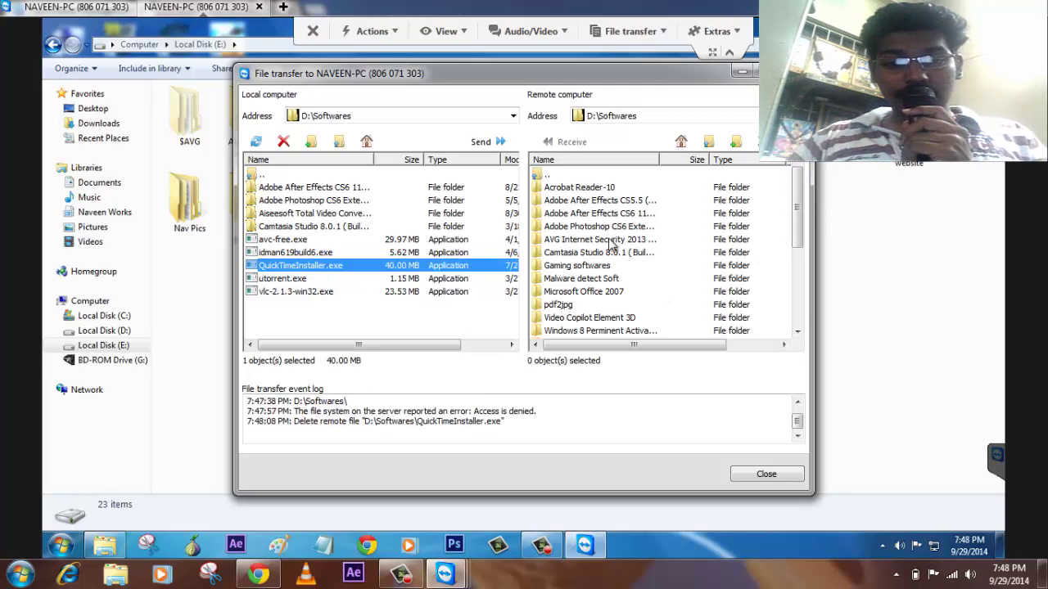
left_click(489, 142)
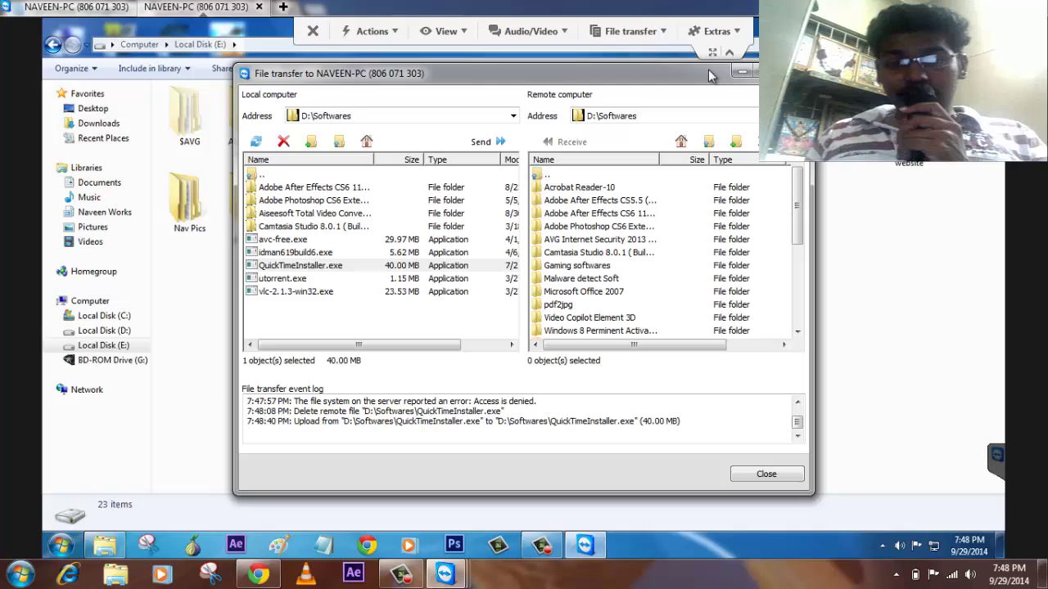
- Close the File transfer window, minimize the Eventlog, and close the chat panel while keeping the connection
left_click(742, 73)
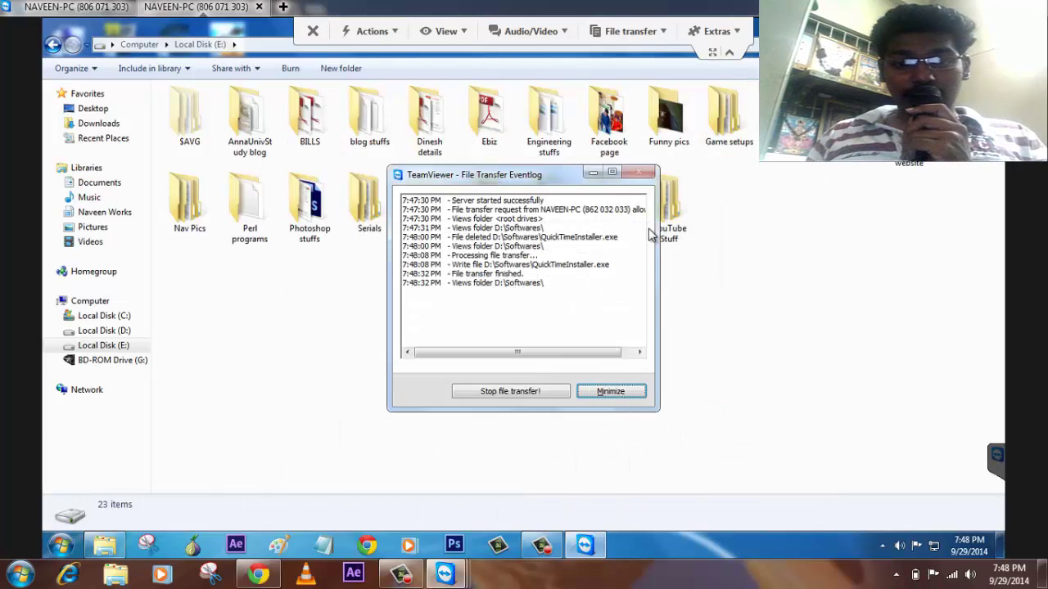
left_click(610, 391)
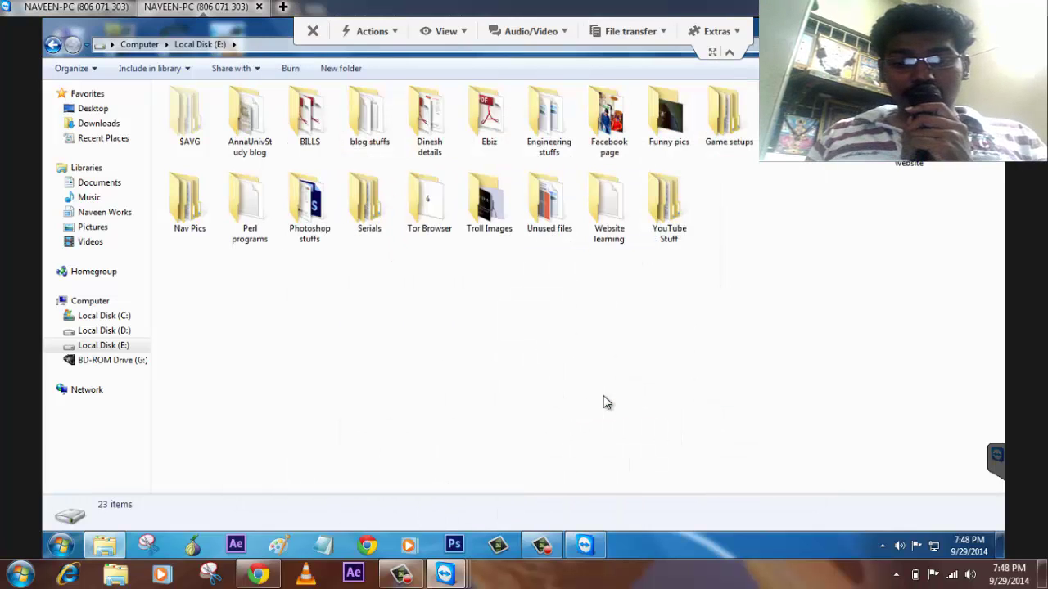
left_click(536, 33)
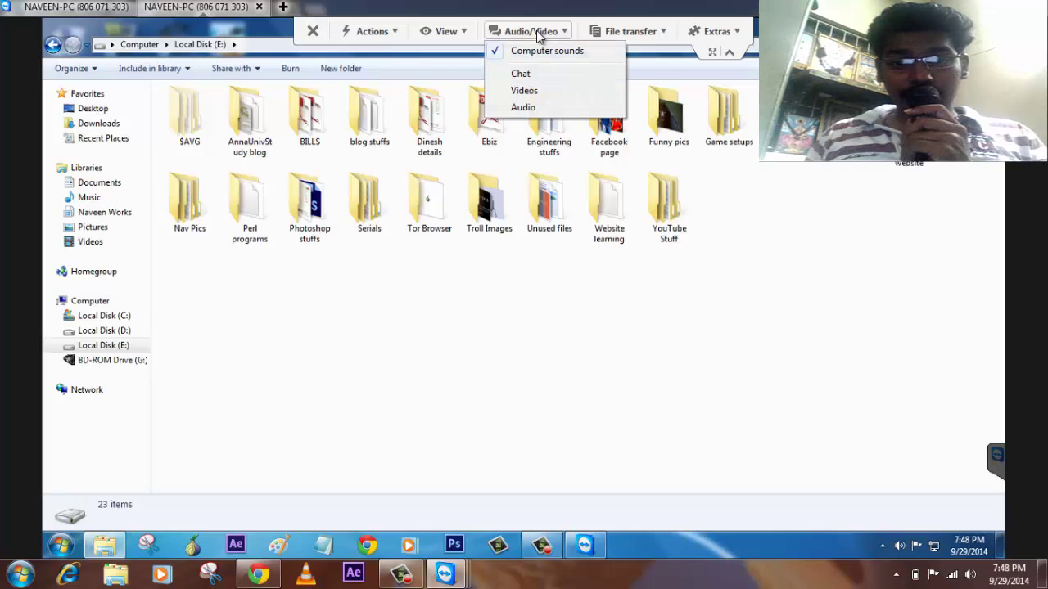
left_click(571, 74)
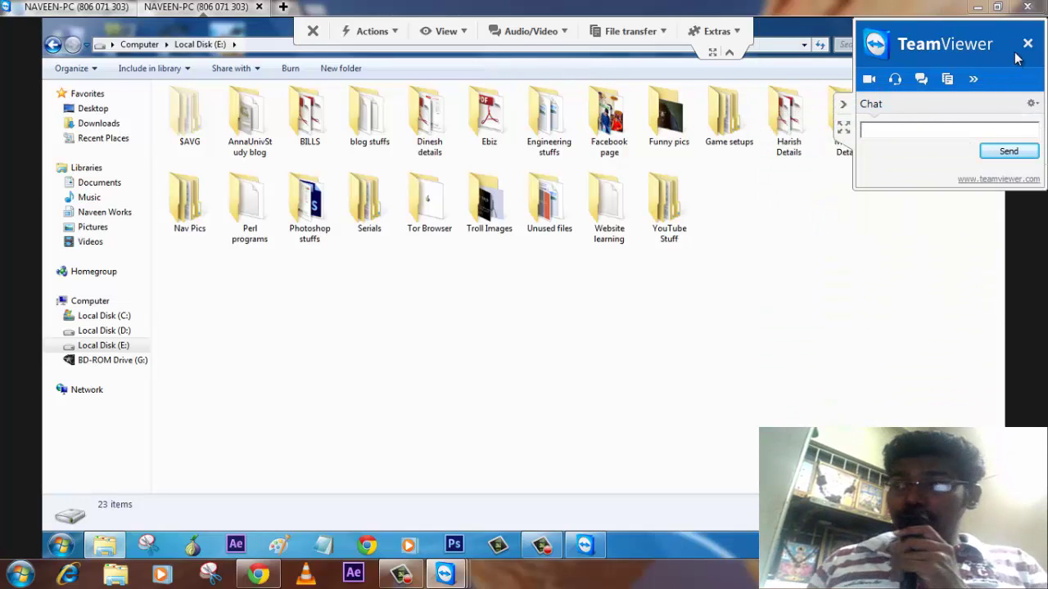
left_click(1029, 46)
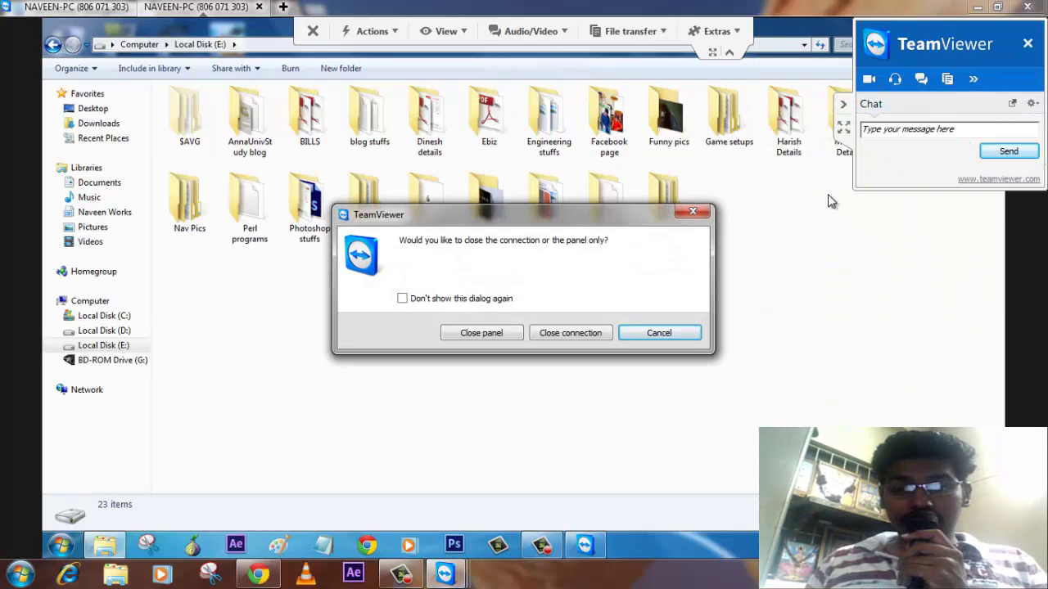
left_click(480, 332)
- Browse the Extras and Actions menus, then dismiss the actions list
left_click(714, 31)
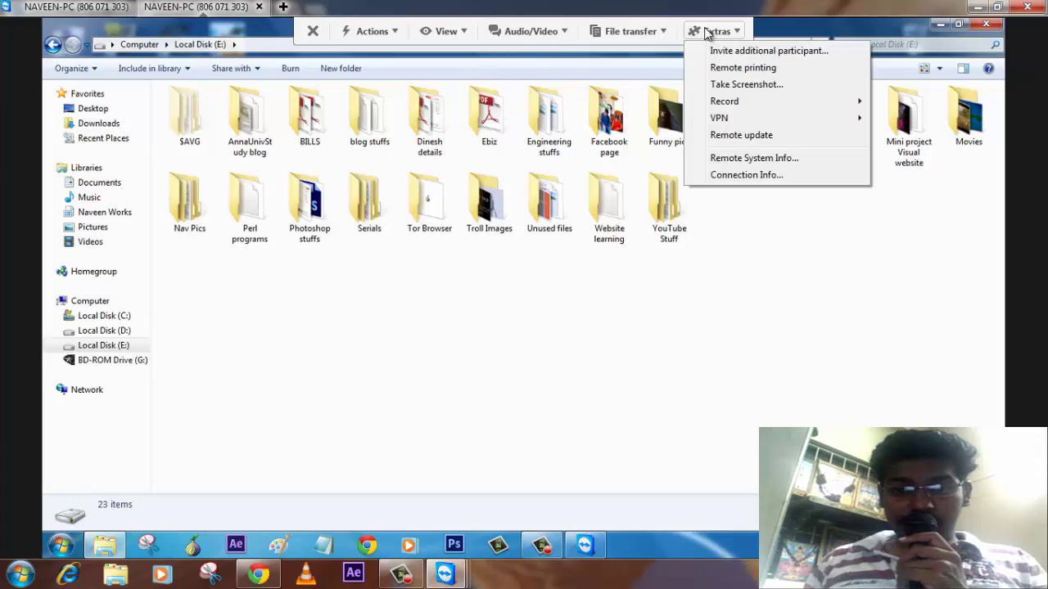
mouse_move(735, 106)
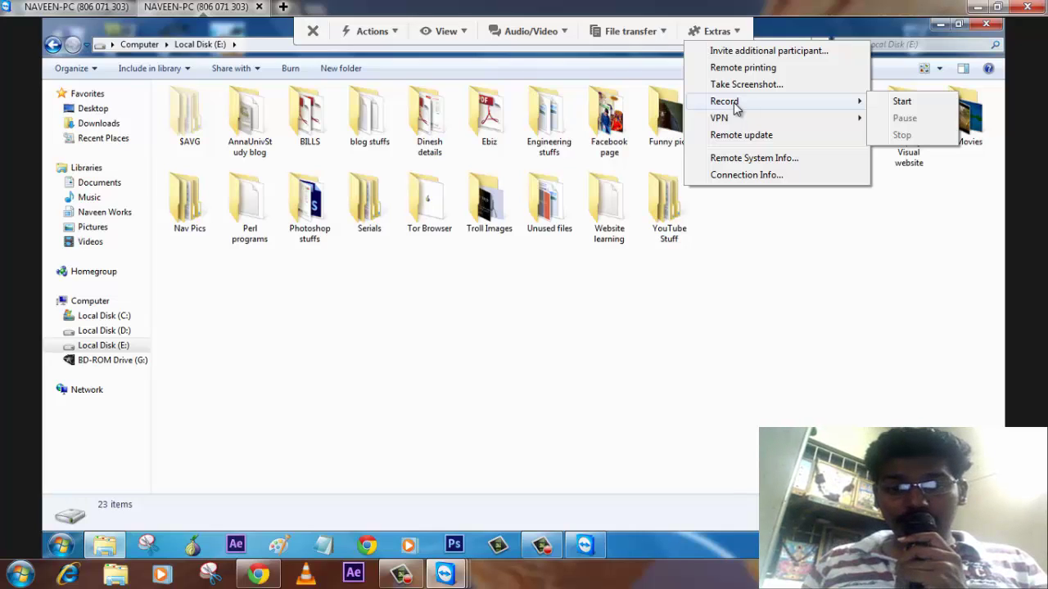
left_click(374, 33)
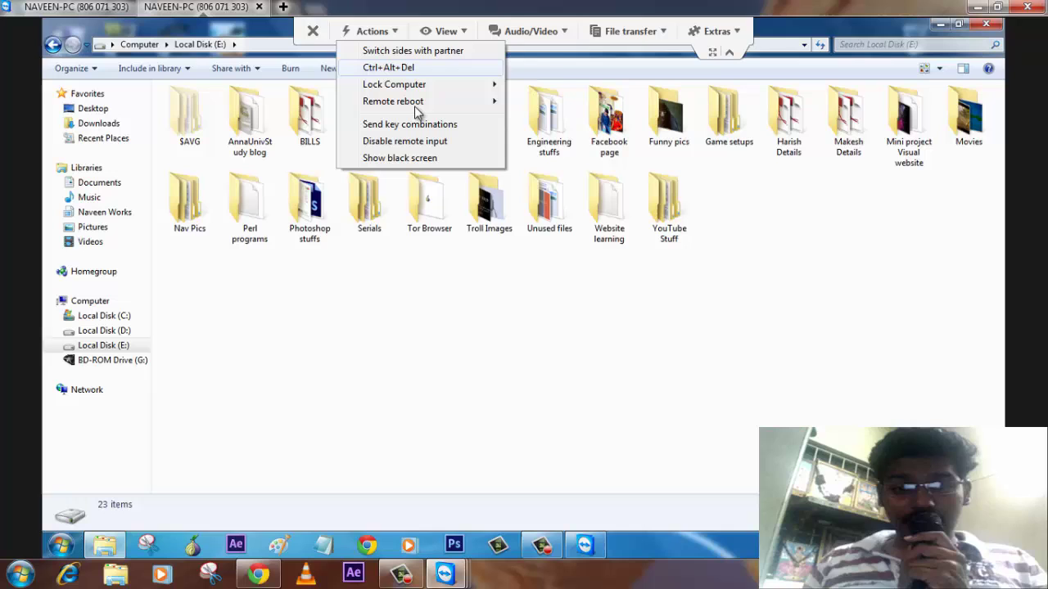
left_click(498, 332)
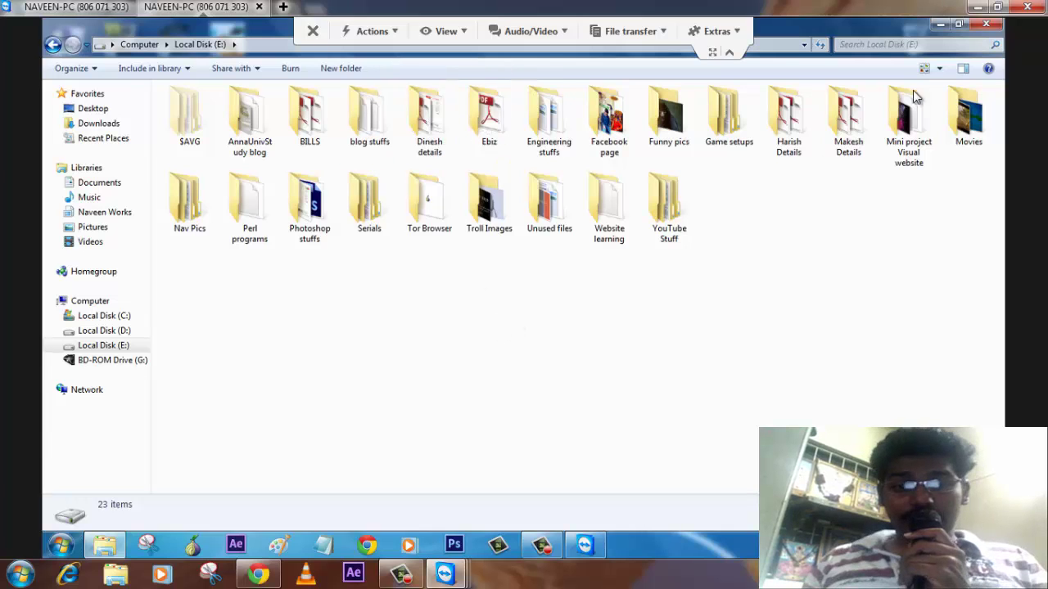
- Minimize the remote session window to bring back the Management Console's My Computers list with the home PC
left_click(976, 6)
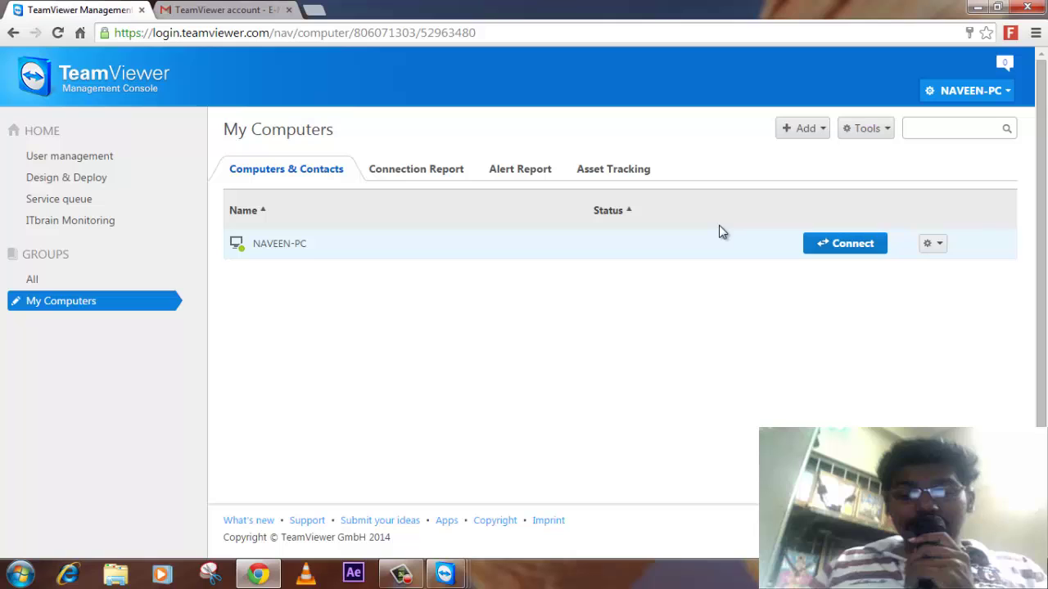
left_click(401, 573)
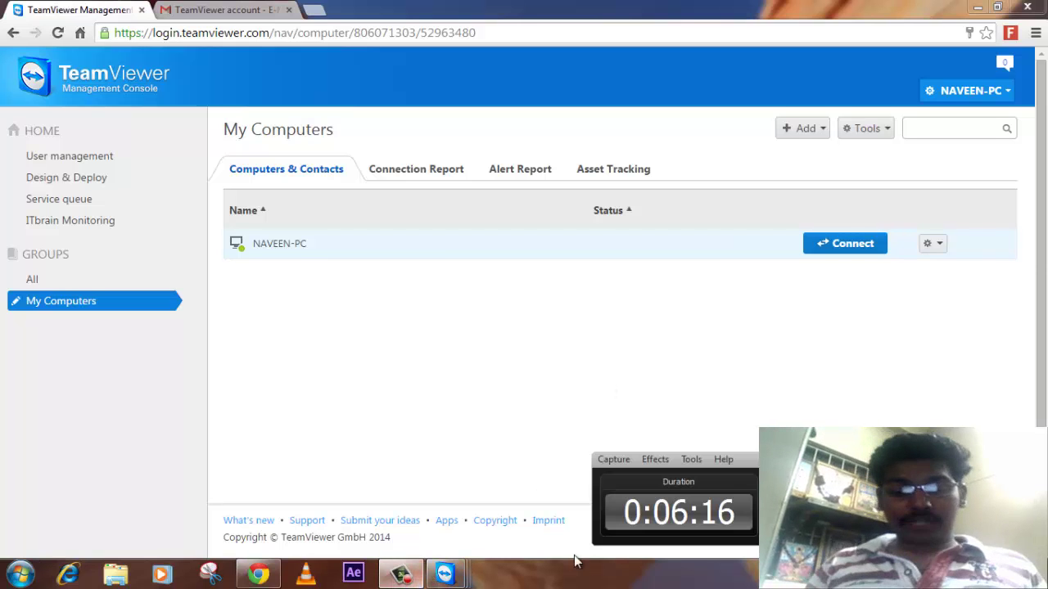